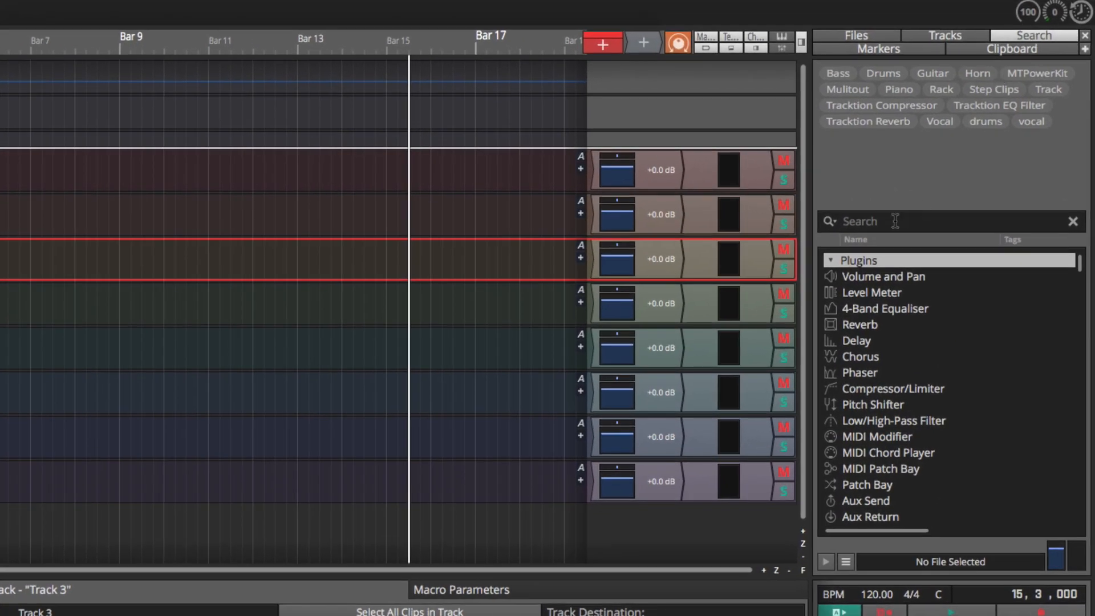
- Search the library for 90 and preview the first "90 BPM Sample Loop 8 bars" loop
click(885, 222)
text(90)
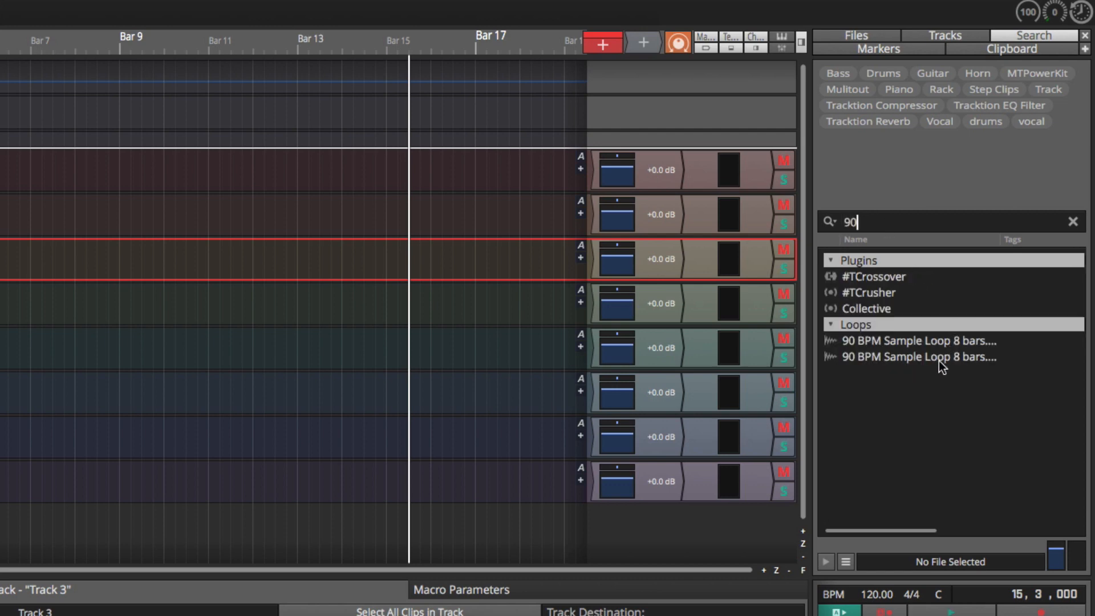
click(865, 343)
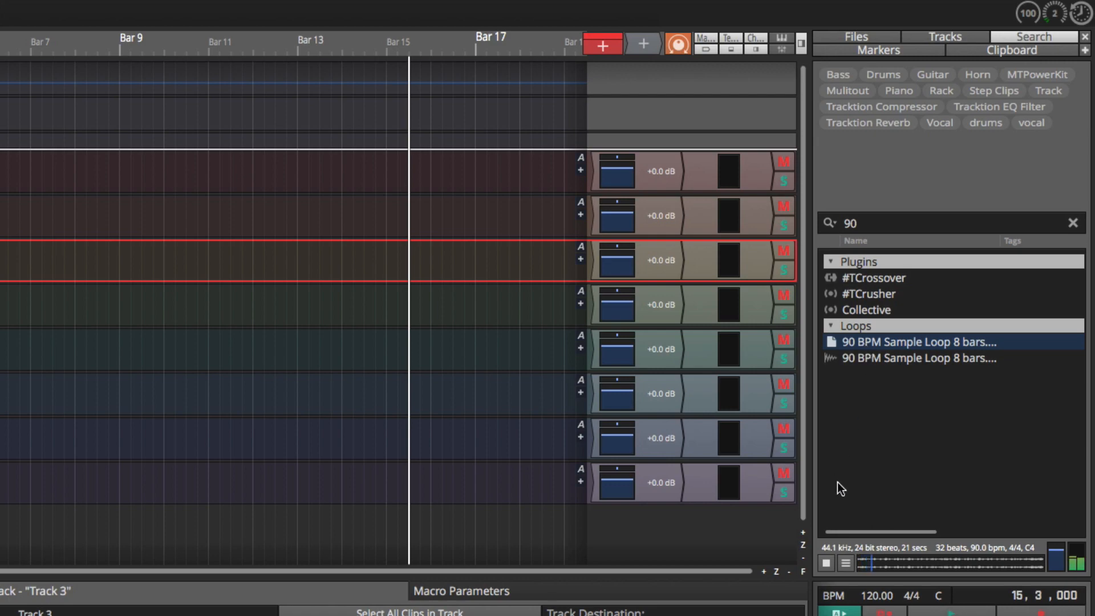
click(827, 563)
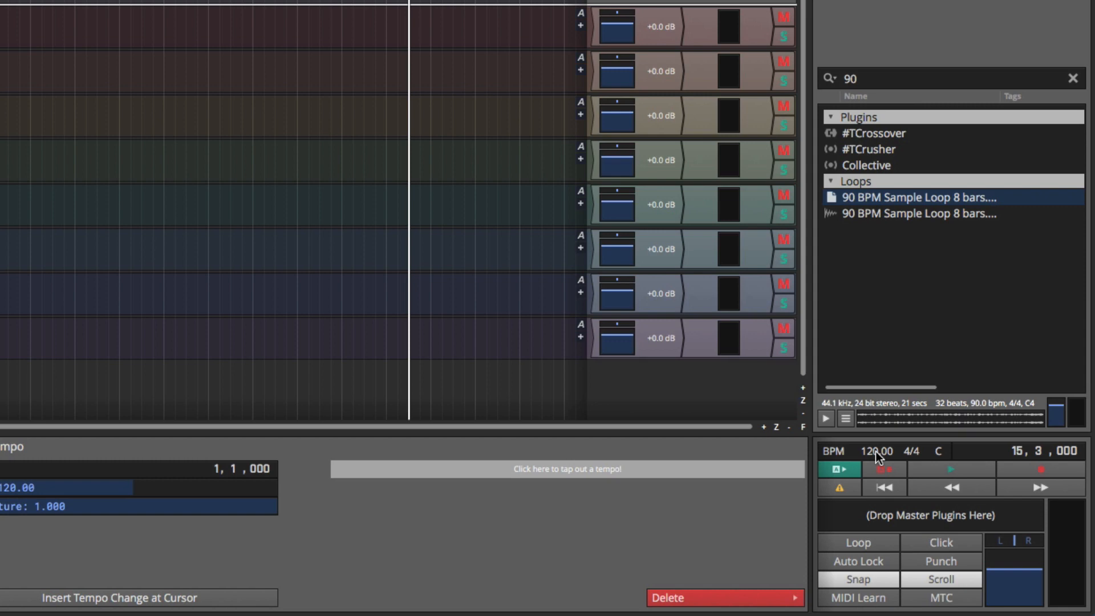
- Set the edit's tempo to 90 BPM and place the 90 BPM sample loop on Track 1 at bar 1
click(74, 487)
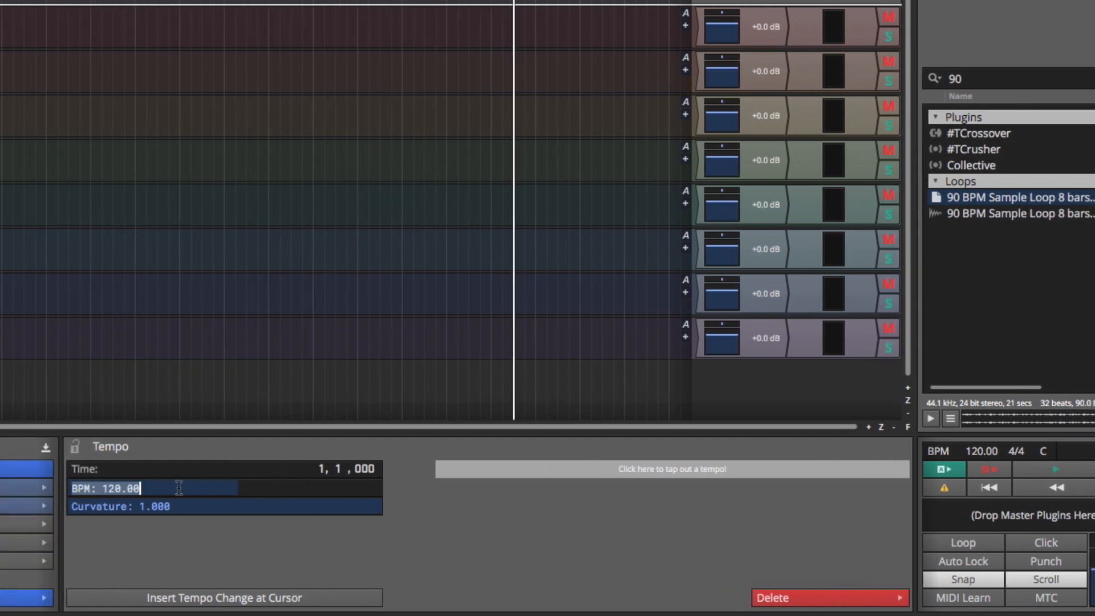
text(90)
key(Return)
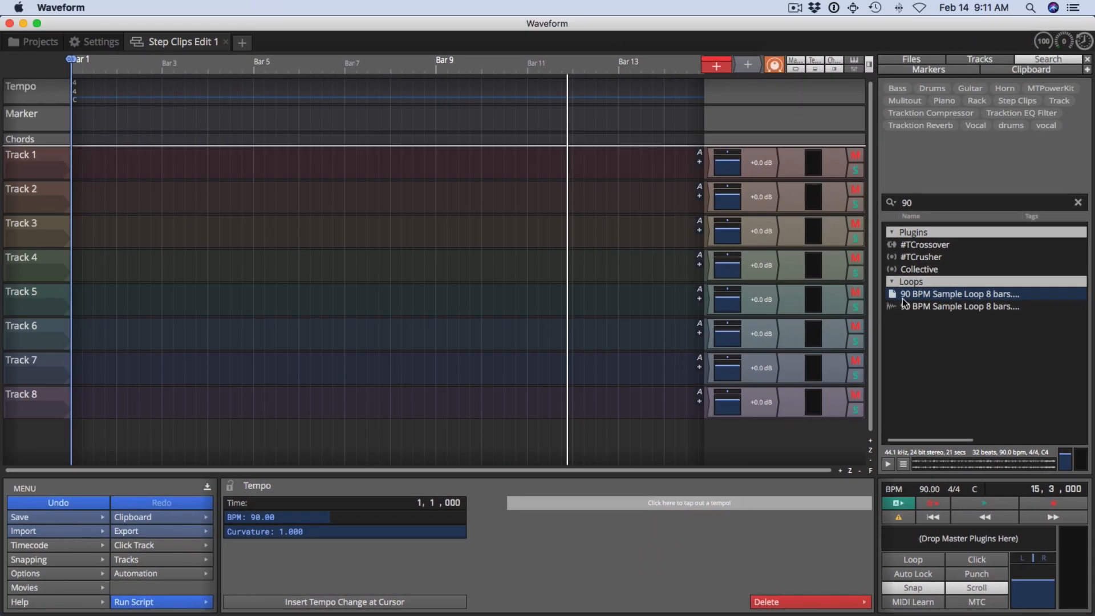
drag(905, 296, 81, 230)
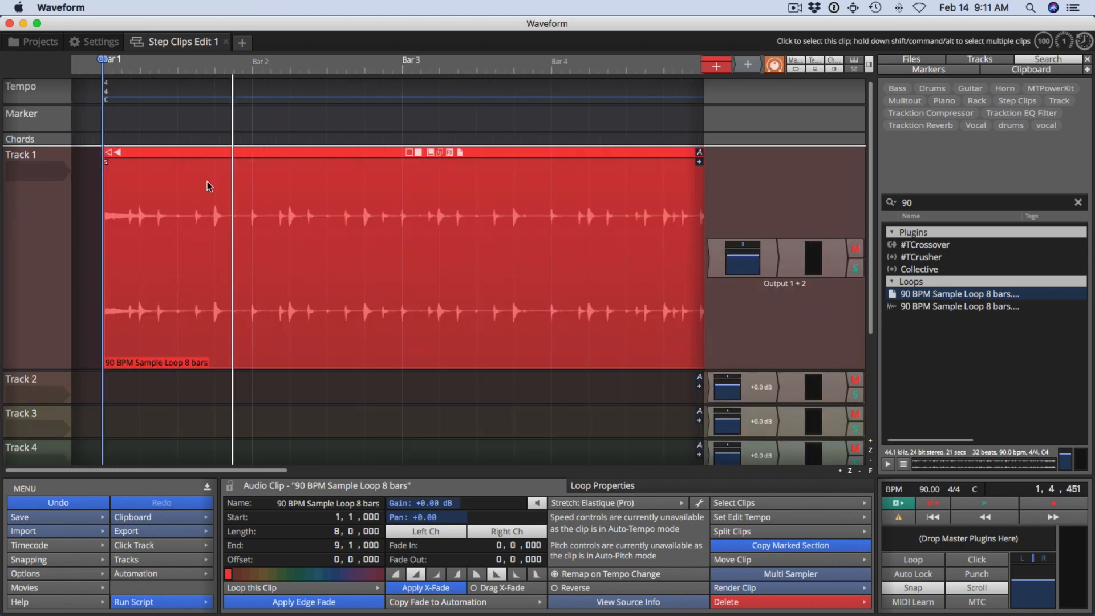
- Split the Track 1 loop clip just before beat 1|4 and again just before bar 2
scroll(207, 180, up, 5)
scroll(207, 180, up, 4)
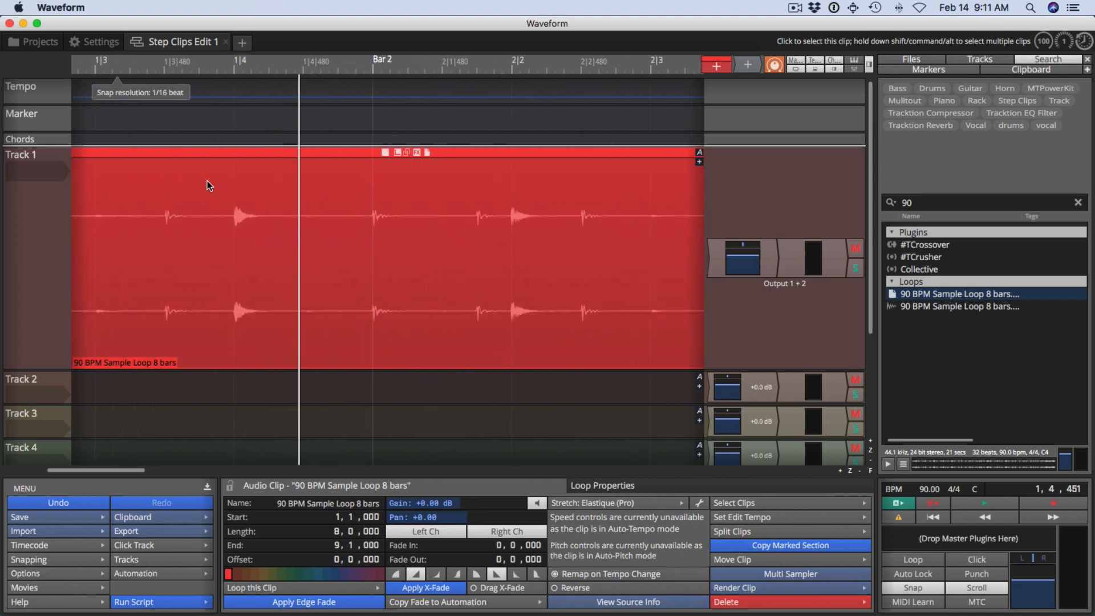
click(189, 182)
drag(189, 181, 456, 192)
key(s)
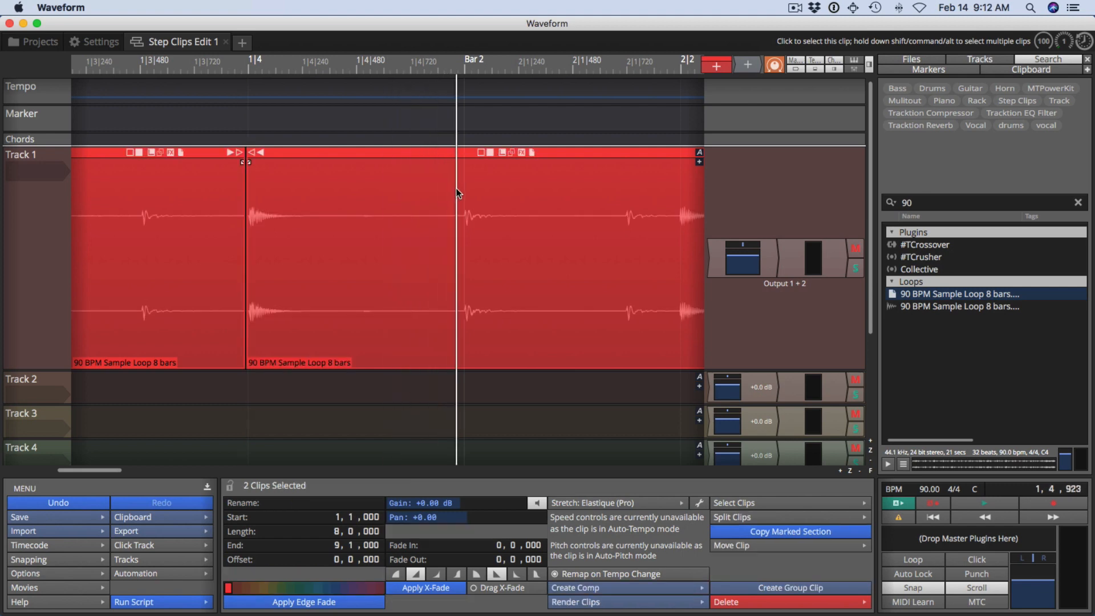
key(s)
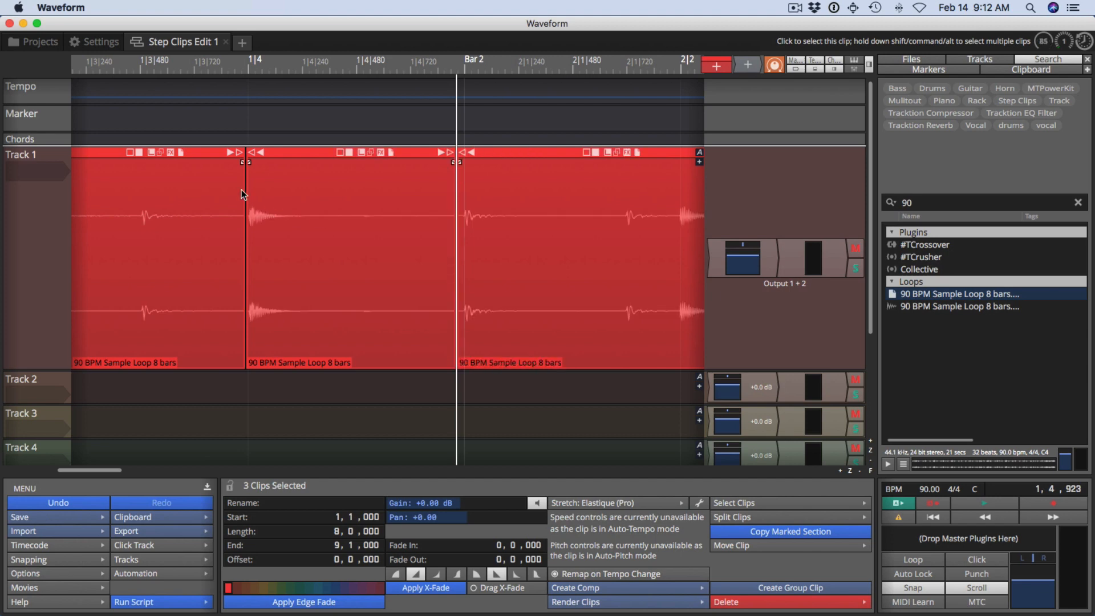
- Audition the cut section, and split the clip after bar 2 at 2, 1, 698, just before the next hit
click(160, 121)
key(space)
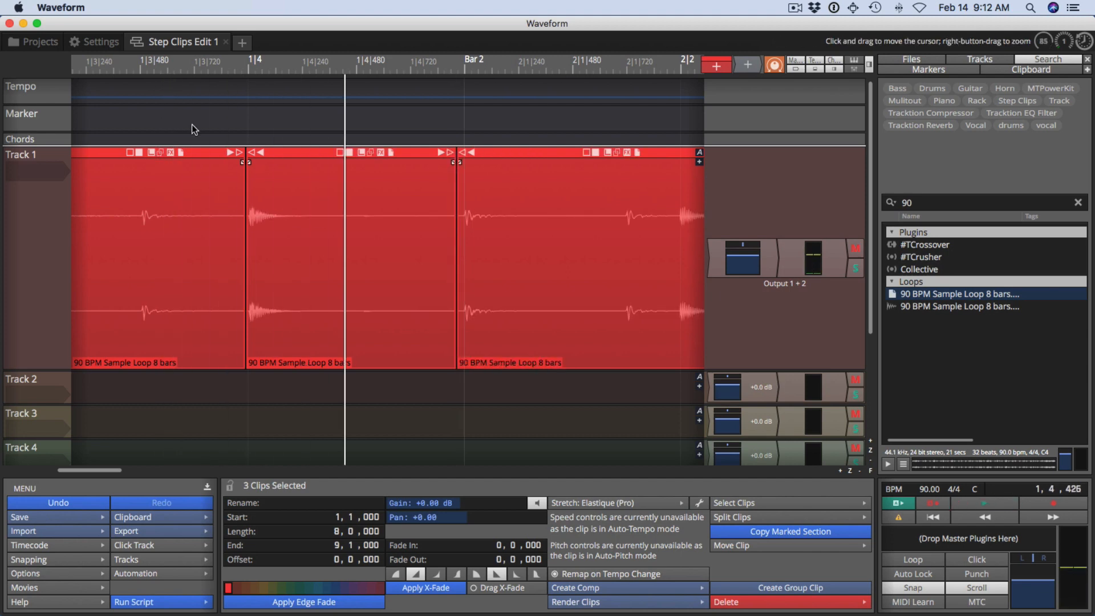
key(space)
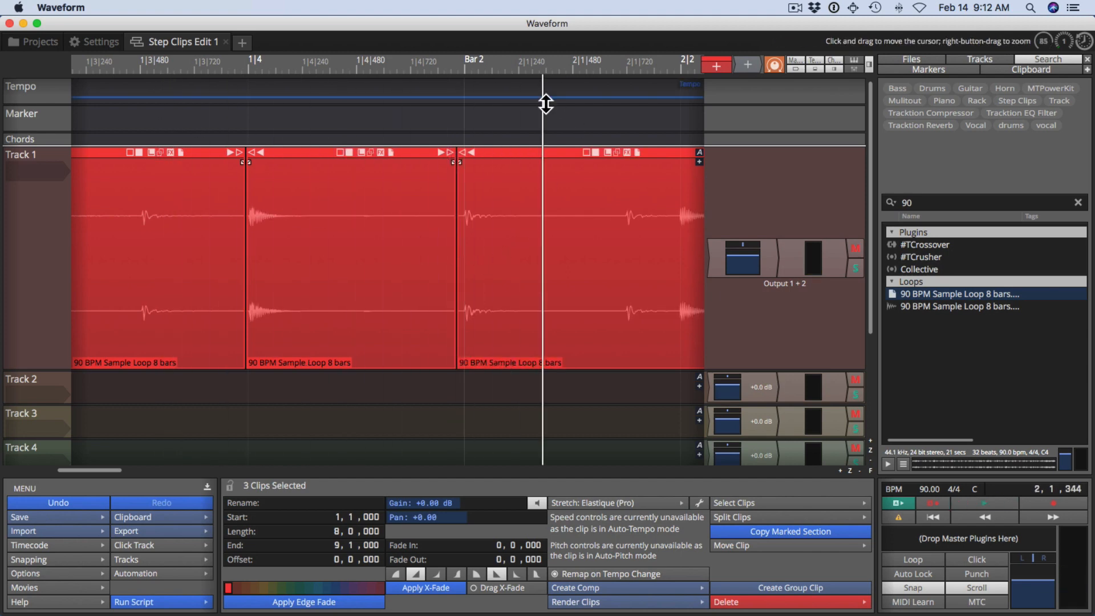
click(568, 189)
drag(568, 189, 620, 186)
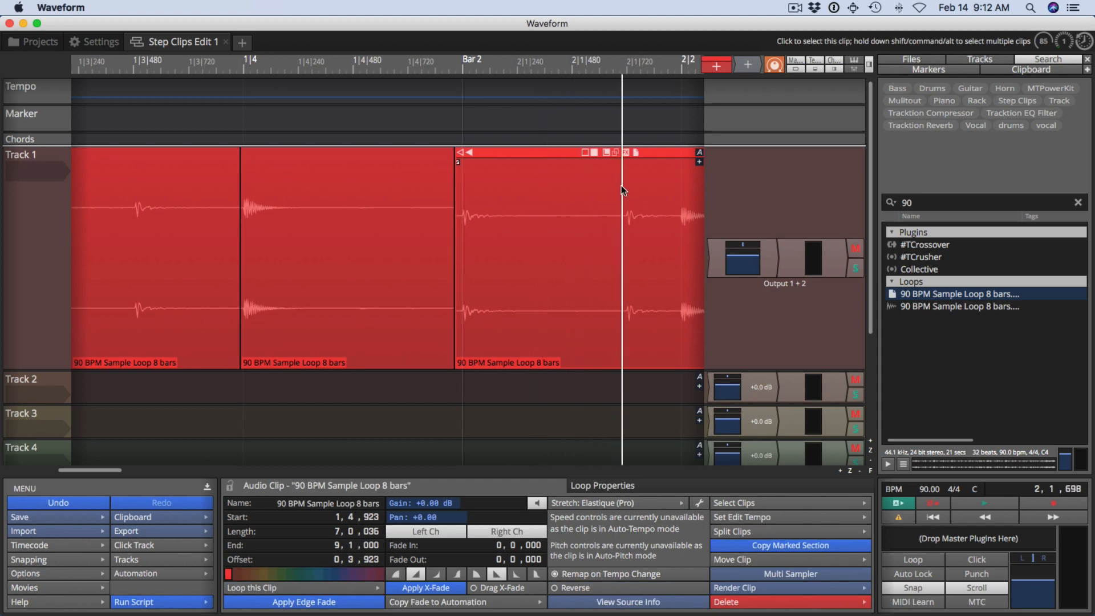
key(s)
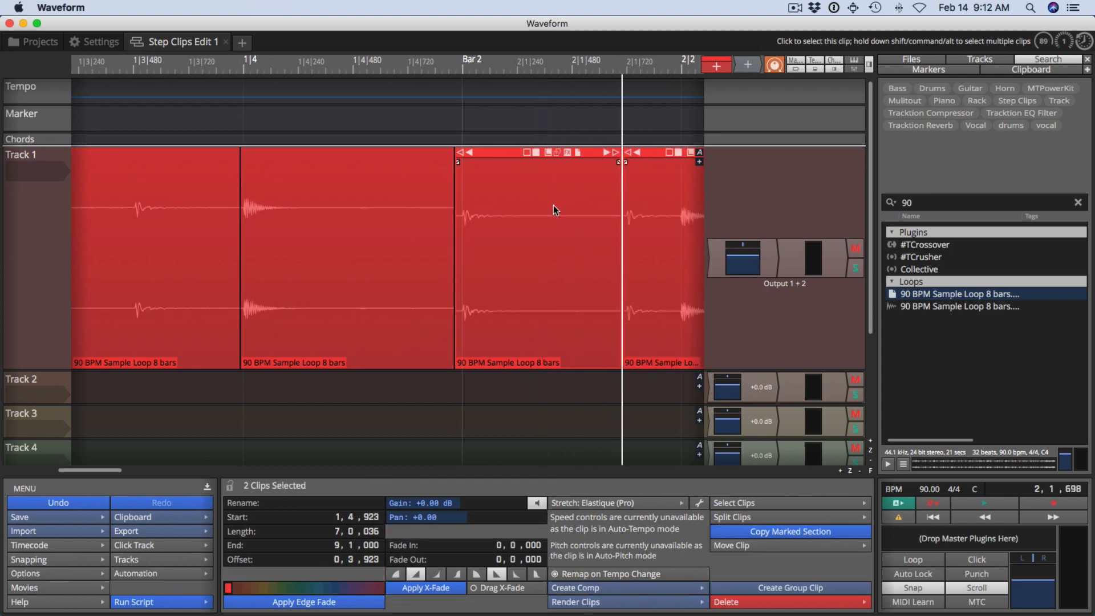
- Audition the hits around beat 2|3 and isolate the quiet one with splits at 2, 2, 947 and 2, 3, 451
key(space)
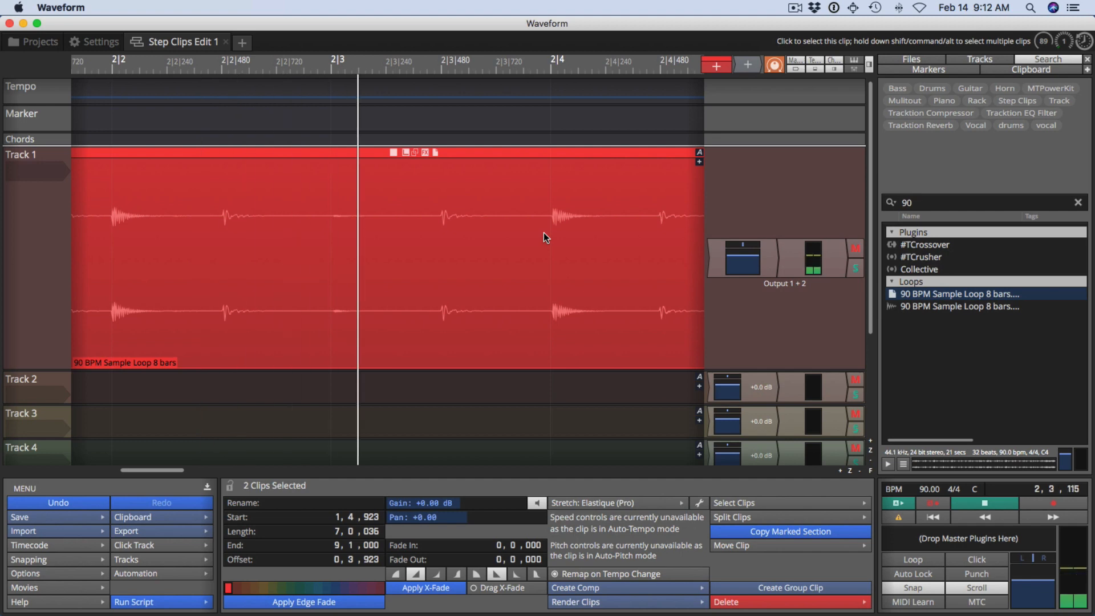
key(space)
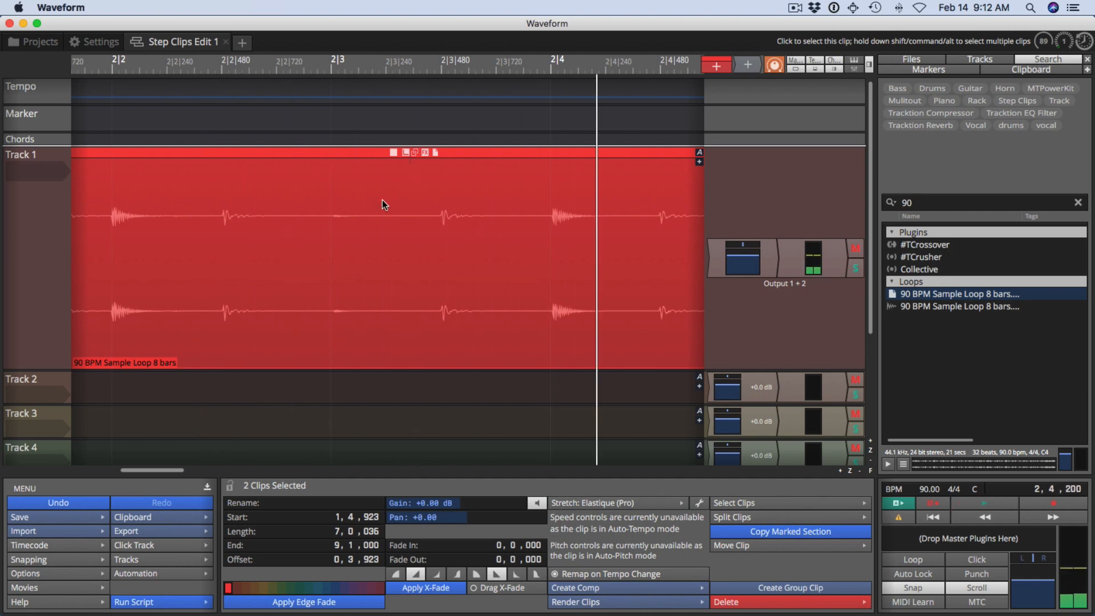
click(249, 116)
key(space)
key(space)
drag(262, 118, 328, 118)
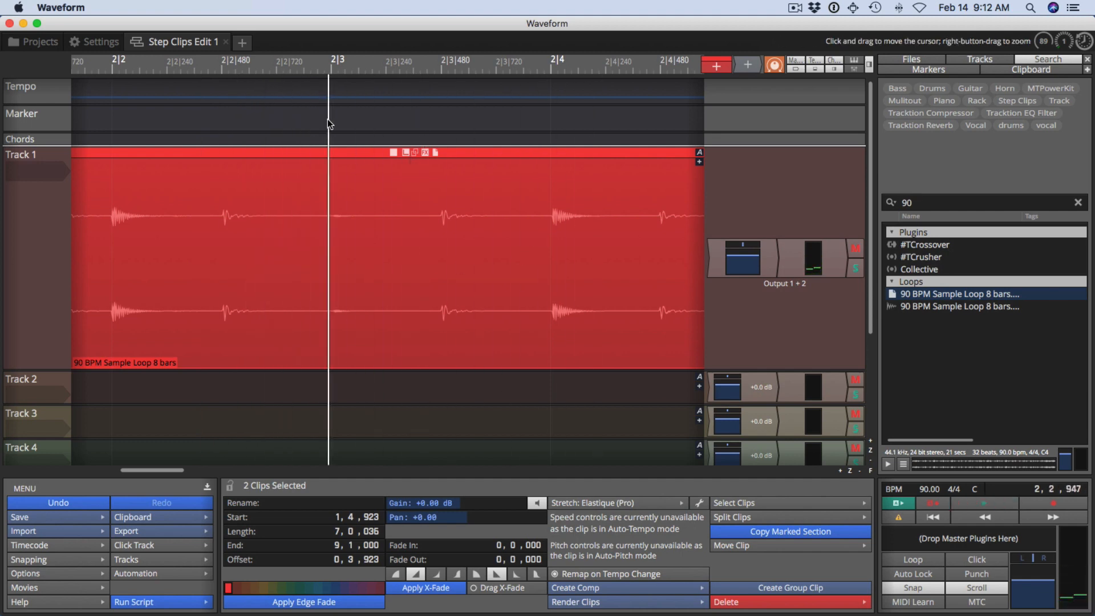
click(328, 165)
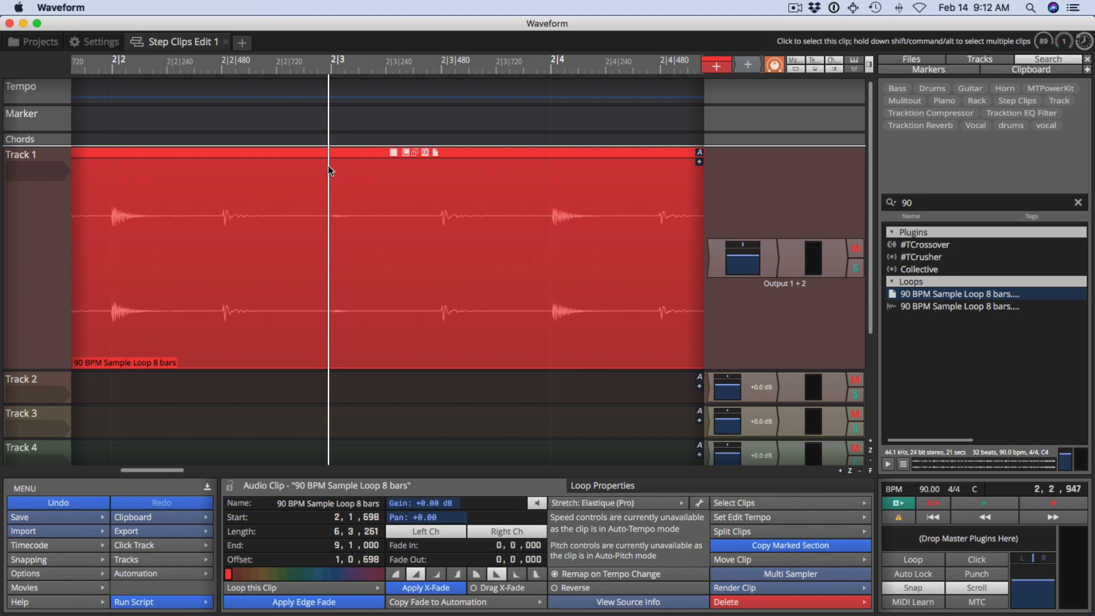
key(s)
drag(341, 174, 433, 189)
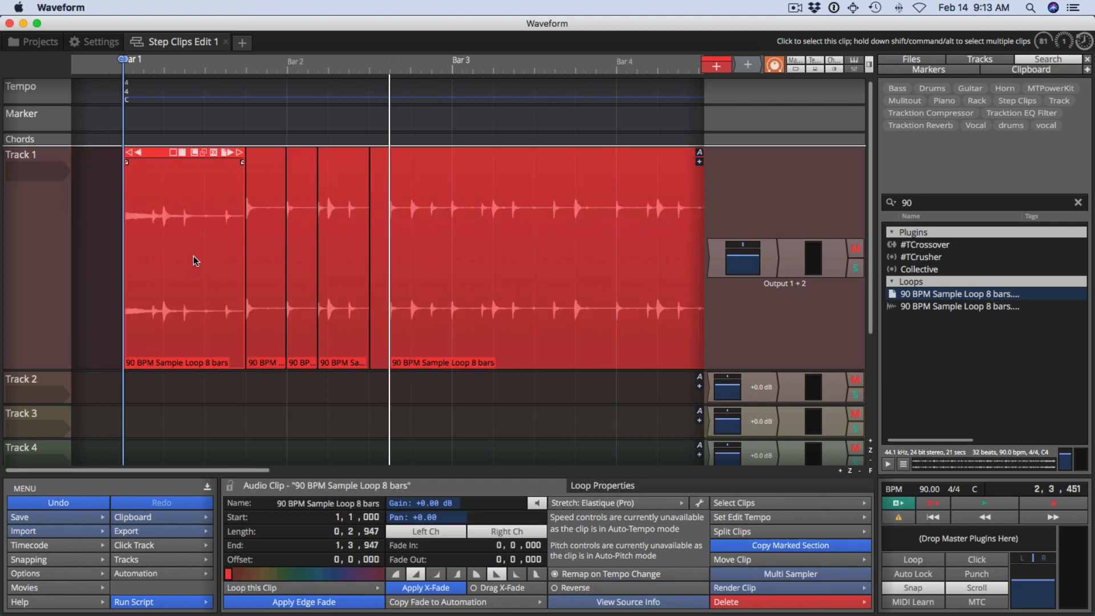
- Delete the opening slice before beat 1|4 and the slice just before beat 2|3, auditioning the remaining slices
click(193, 257)
key(Delete)
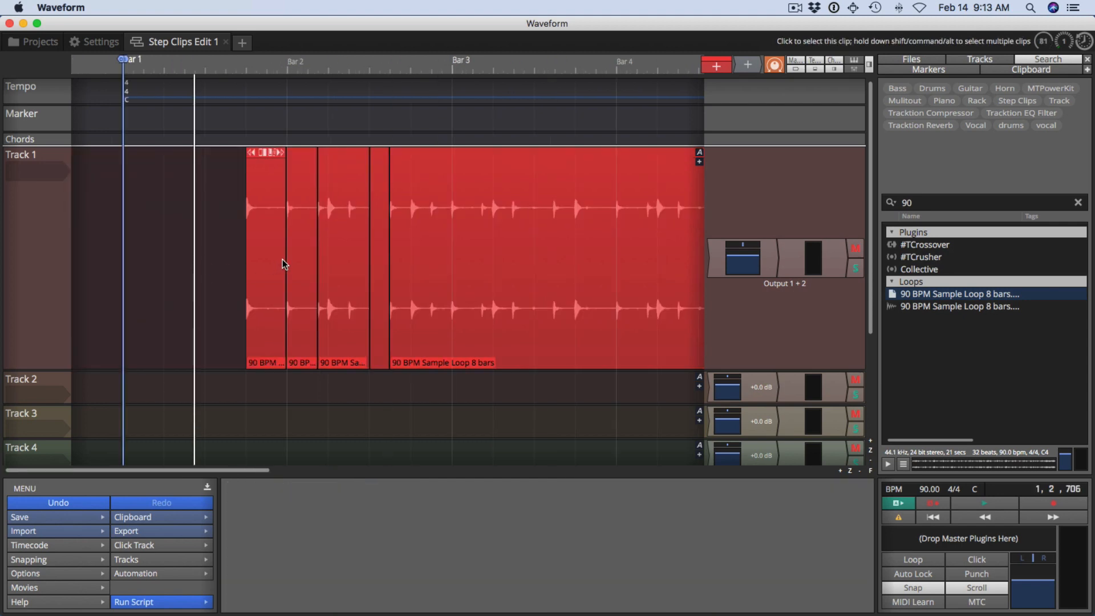
click(237, 245)
key(space)
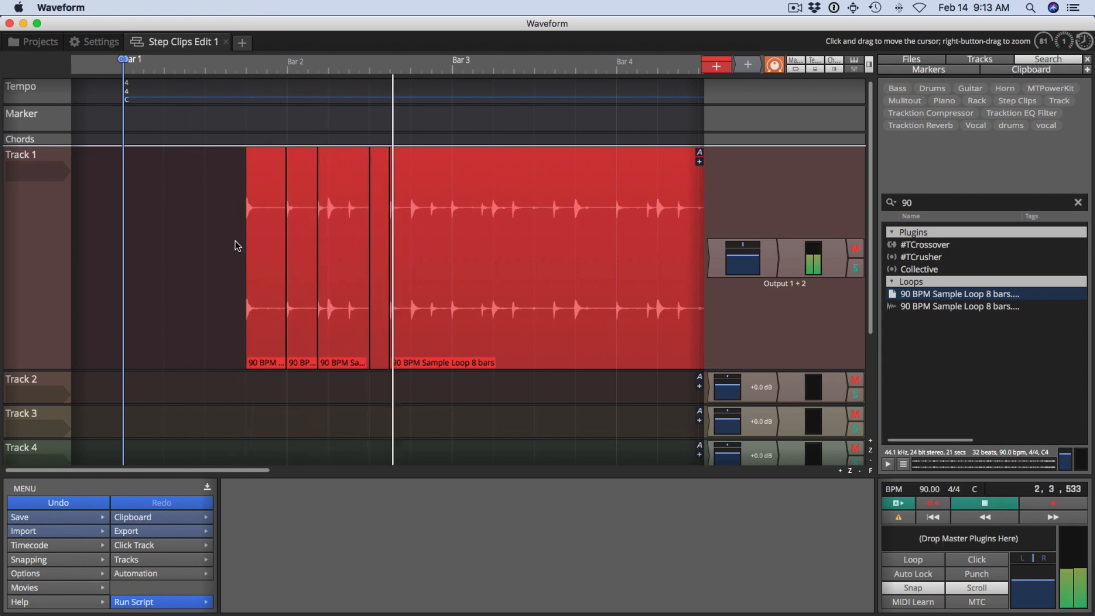
click(337, 269)
key(Delete)
click(210, 266)
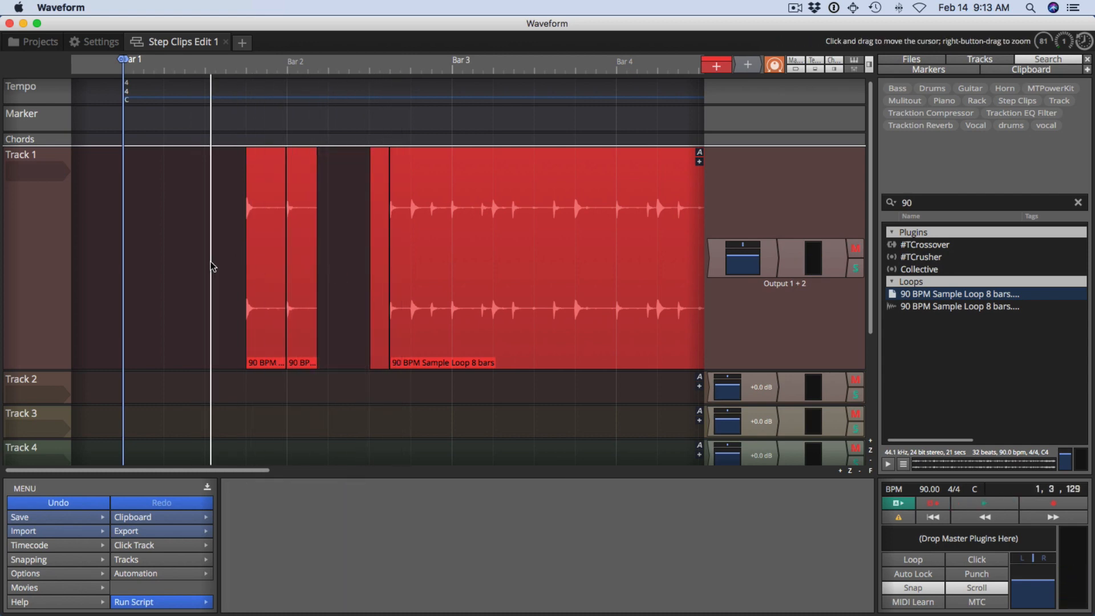
key(space)
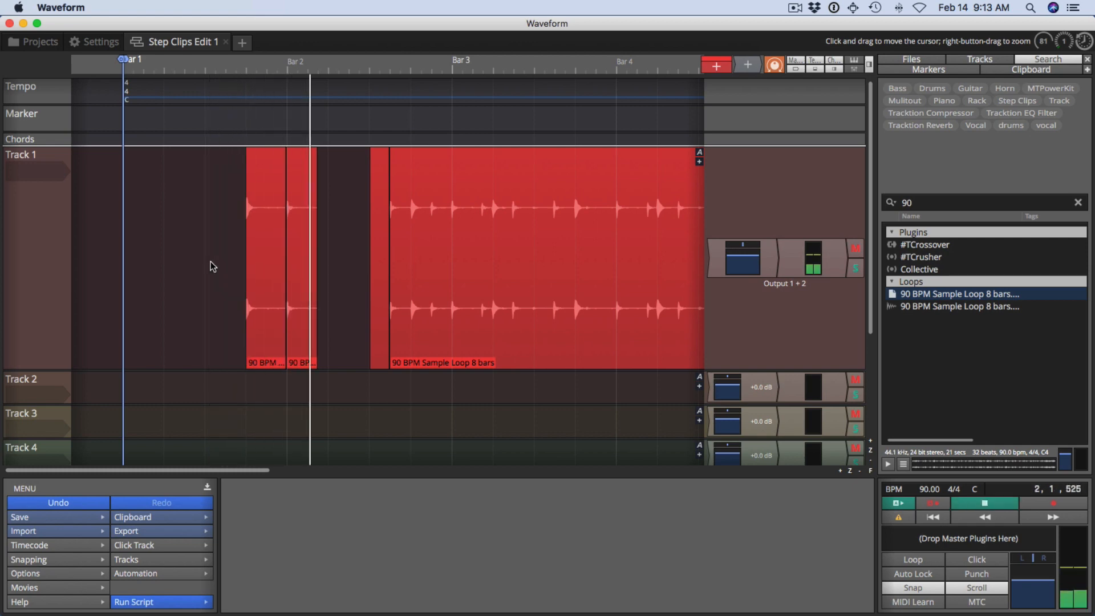
key(space)
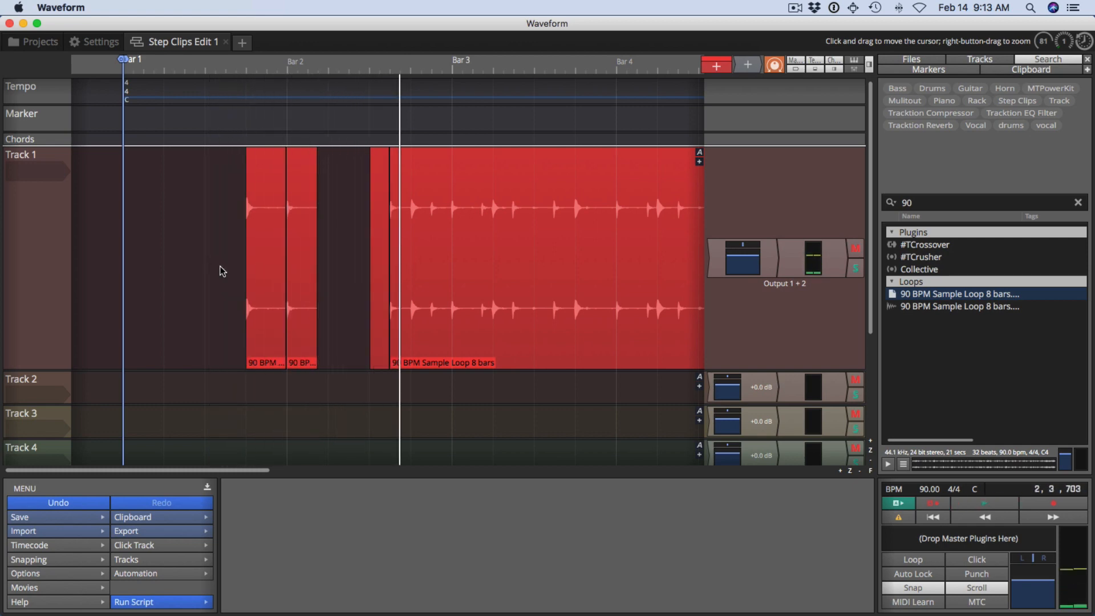
- Move the short quiet-hit slice closer to the other two and delete the long remainder of the loop
drag(382, 156, 349, 160)
click(416, 180)
key(Delete)
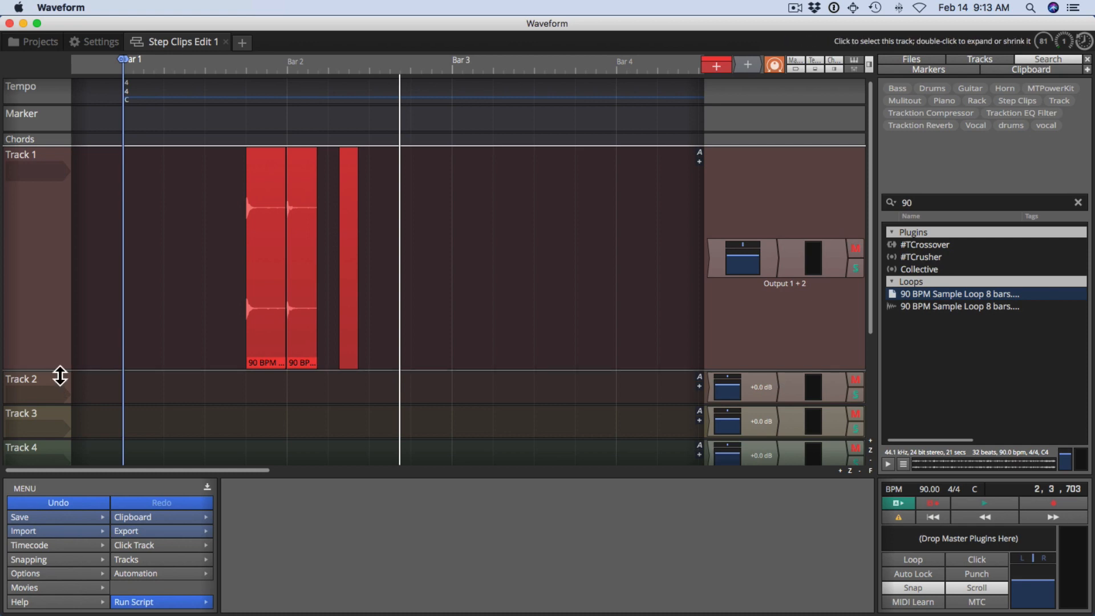
- Insert the Multi Sampler plugin on Track 2 and open its window
drag(60, 375, 56, 238)
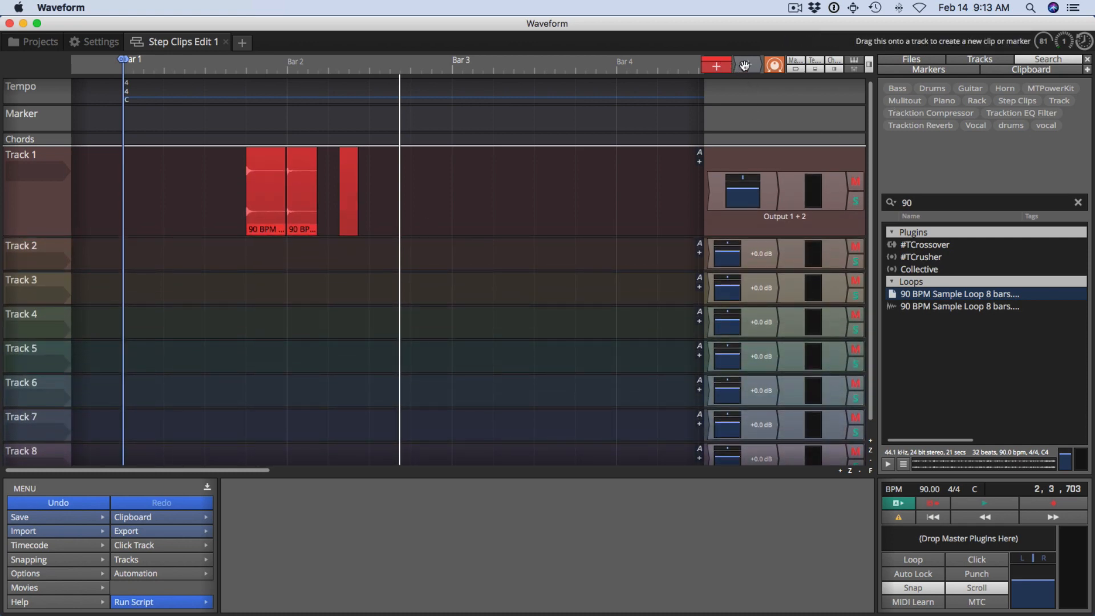
drag(748, 64, 704, 252)
mouse_move(658, 254)
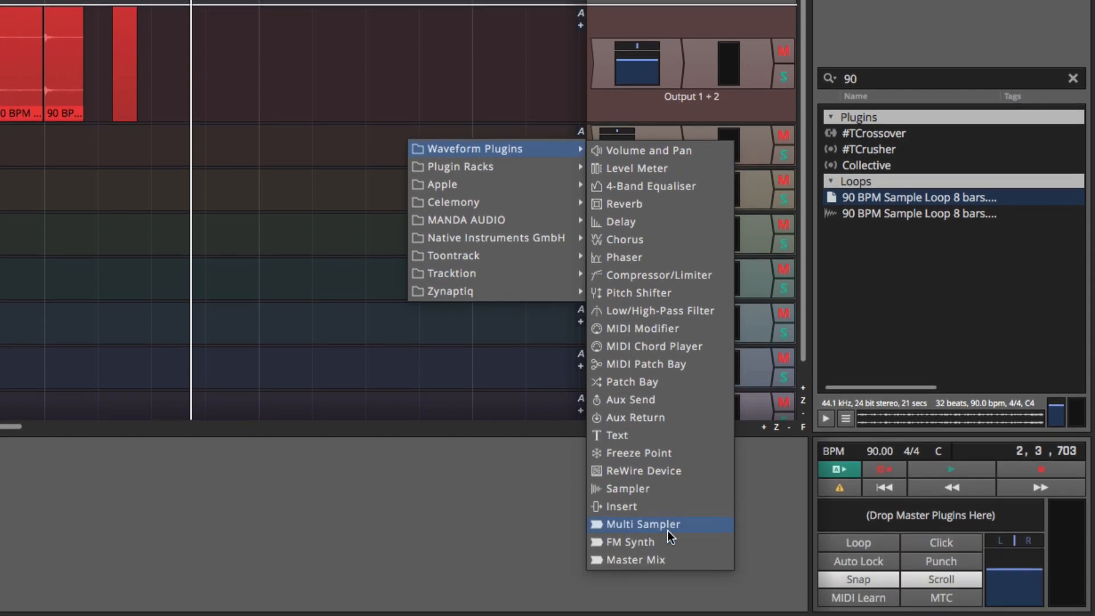
click(664, 614)
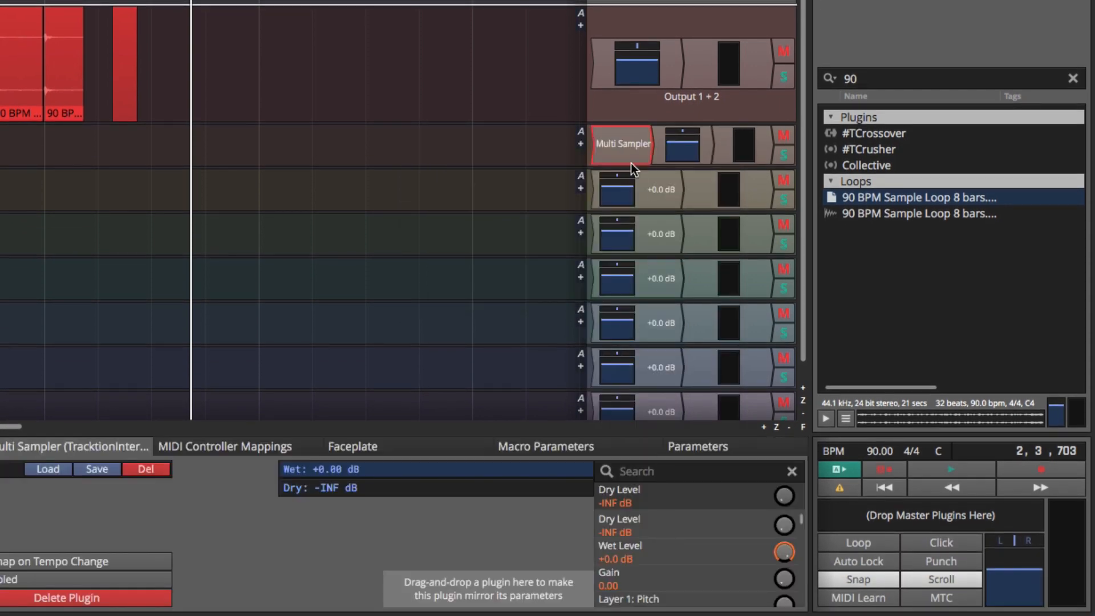
double_click(627, 150)
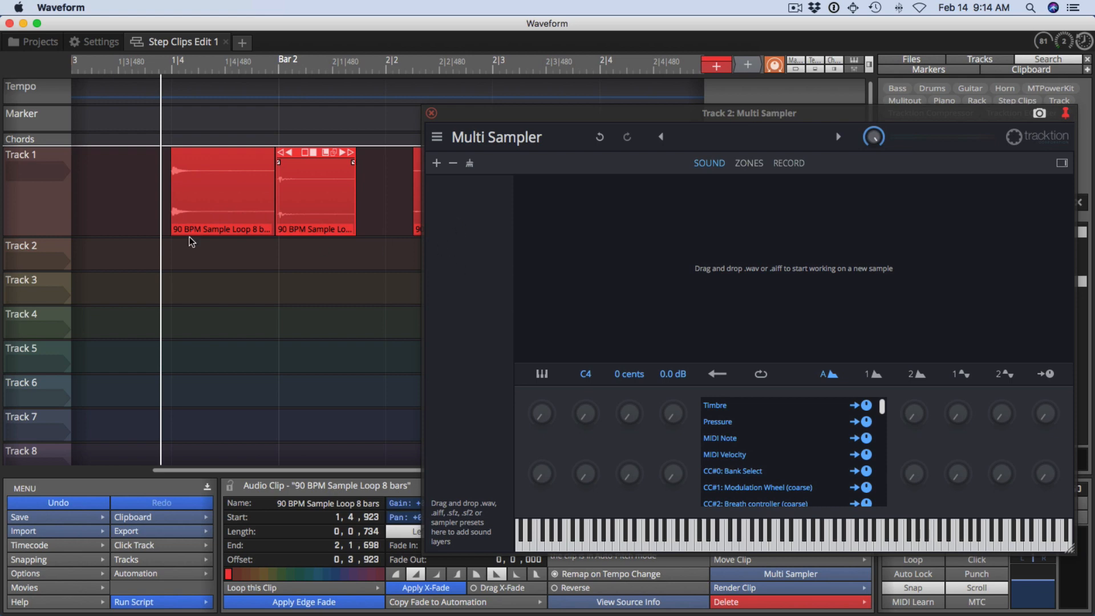
- Render the first Track 1 slice, at beat 1|4, into Multi Sampler as a sound layer
click(230, 199)
scroll(230, 200, up, 3)
scroll(211, 194, down, 3)
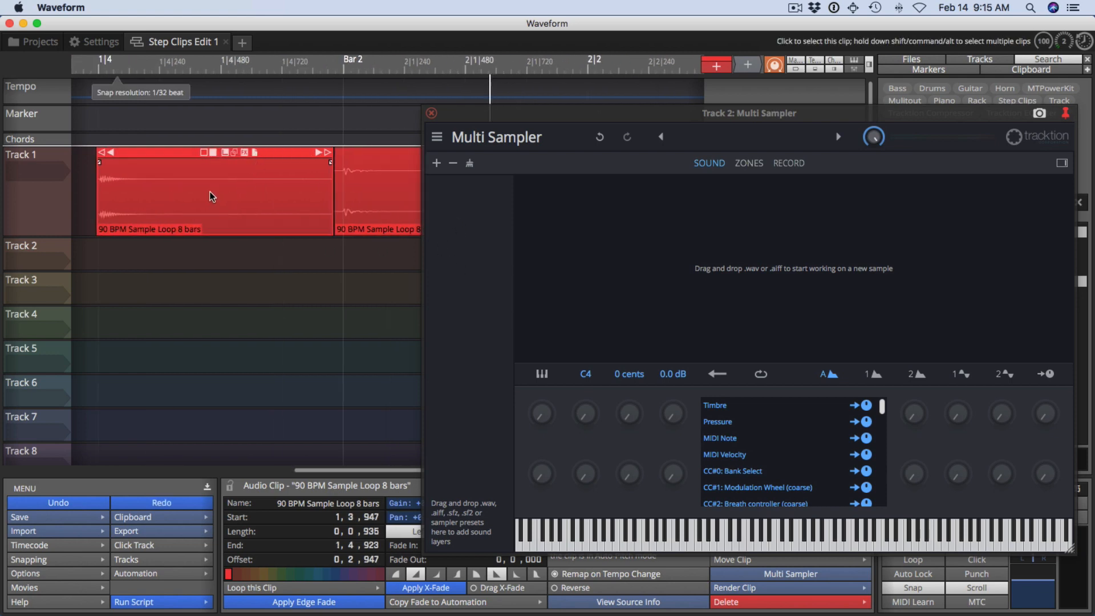
scroll(211, 194, up, 2)
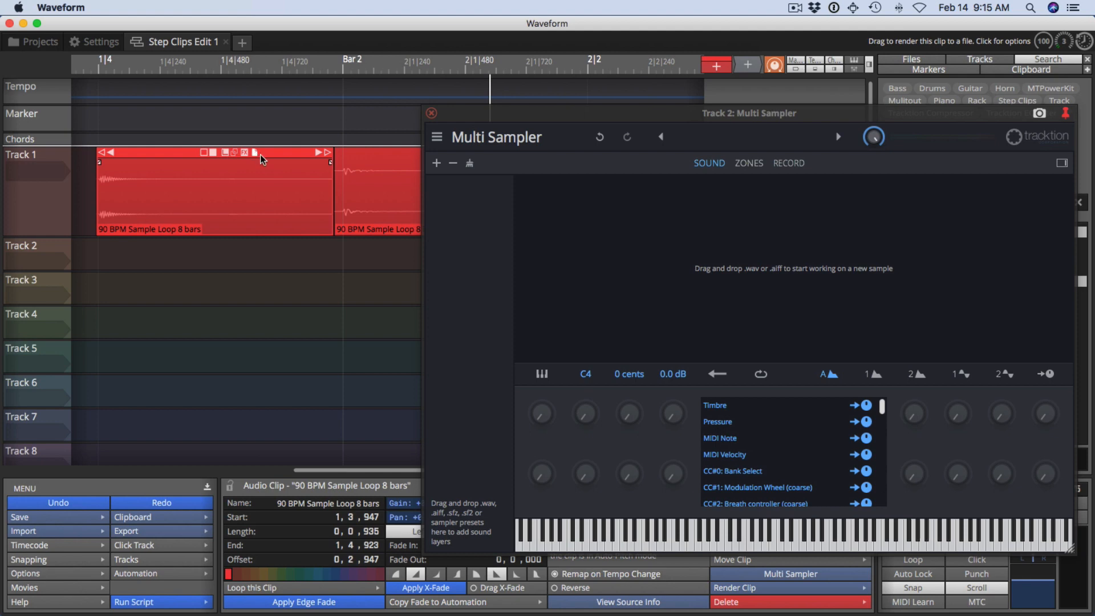
drag(260, 155, 461, 224)
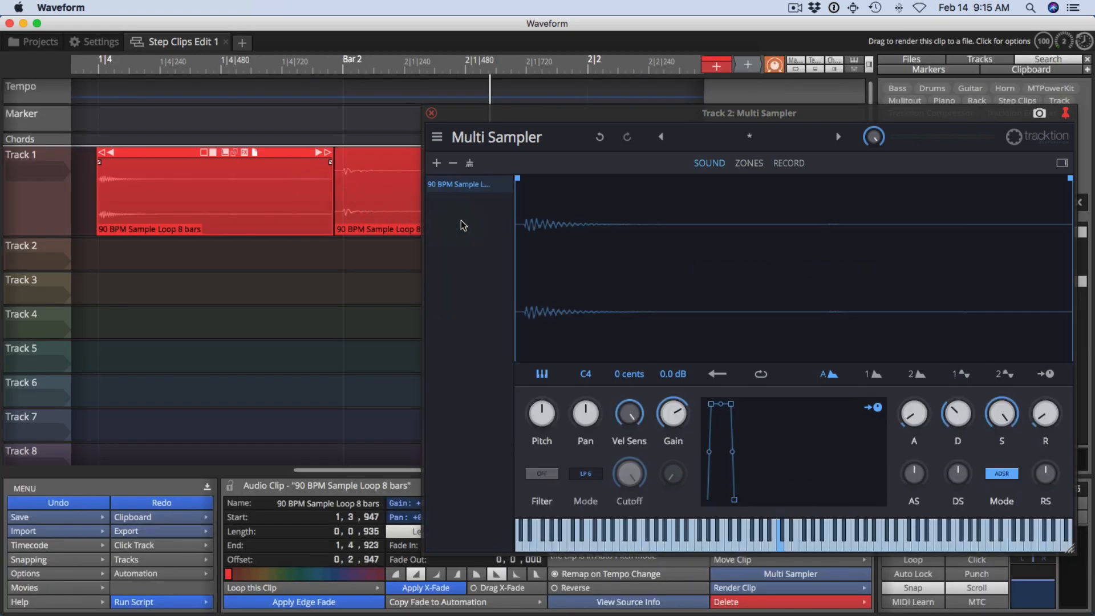
- Render the second Track 1 slice, at bar 2, into Multi Sampler as another sound layer
click(382, 196)
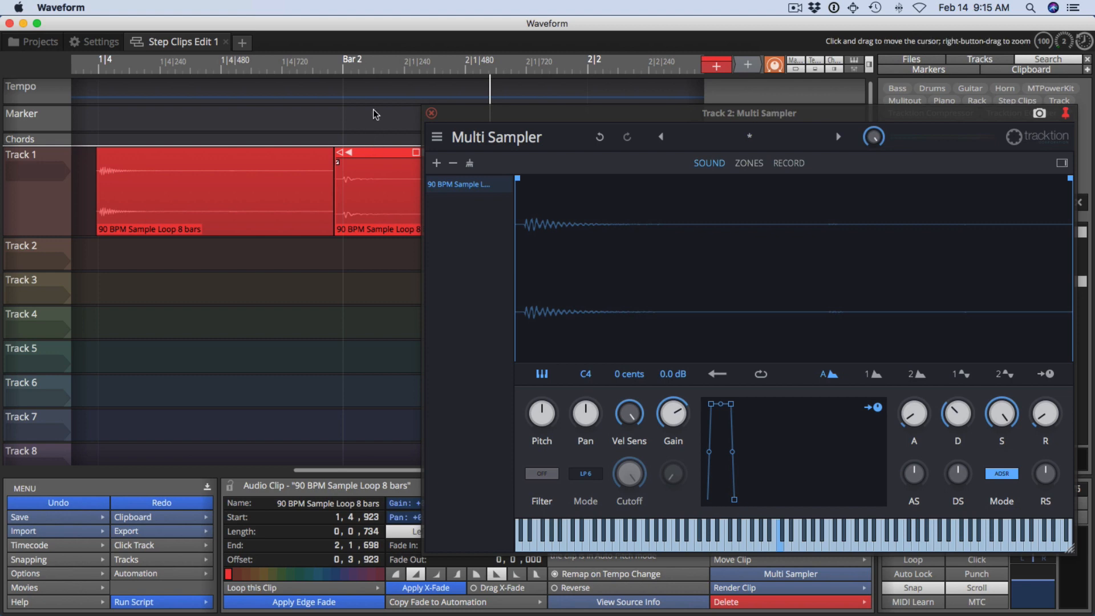
scroll(373, 109, right, 5)
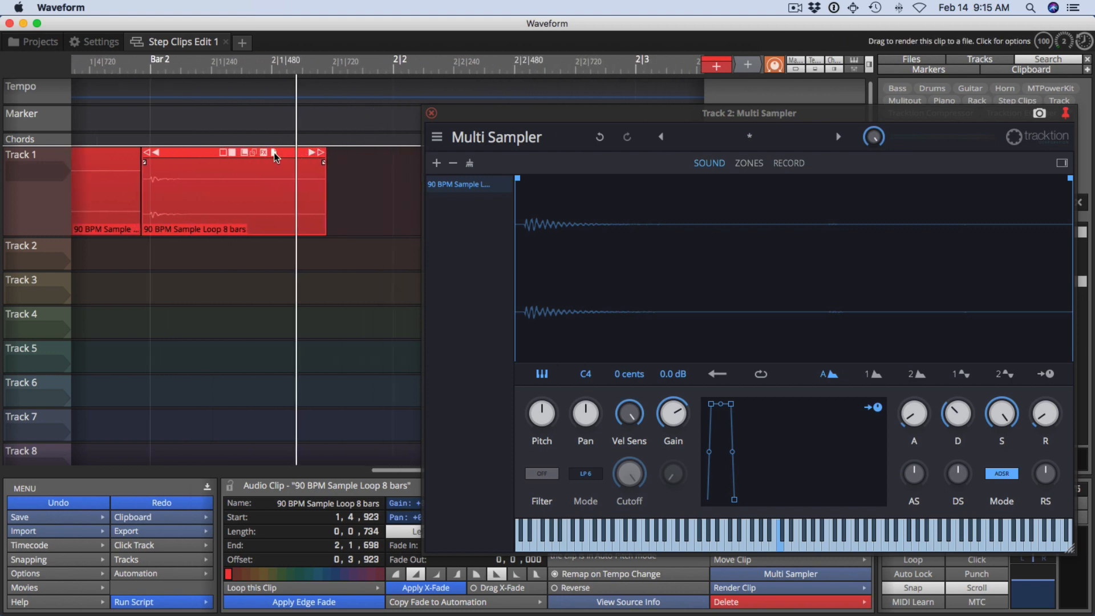
drag(273, 152, 465, 227)
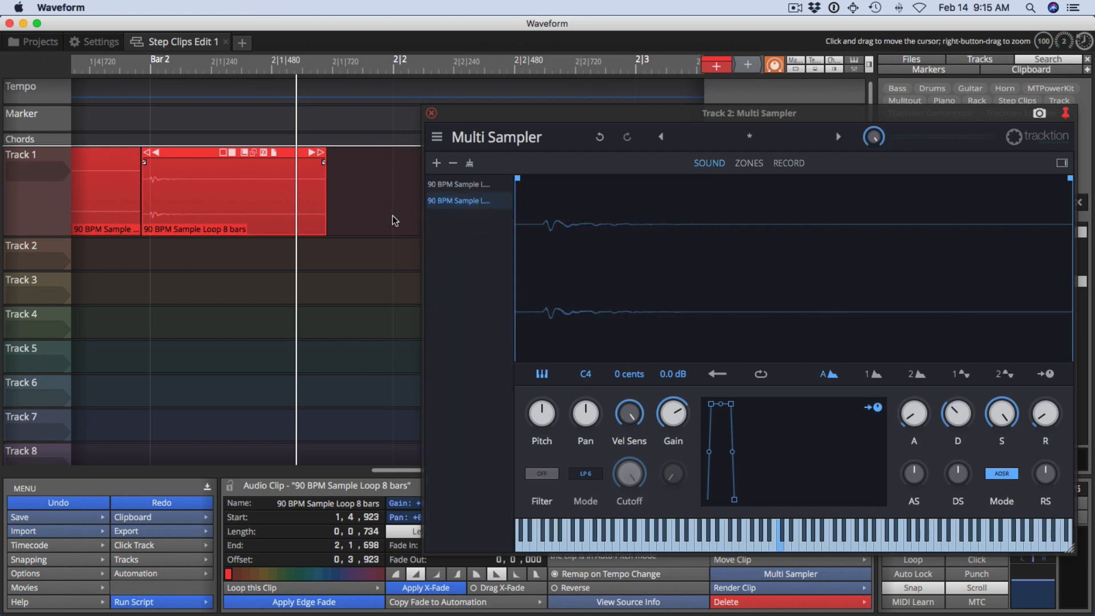
scroll(393, 220, right, 5)
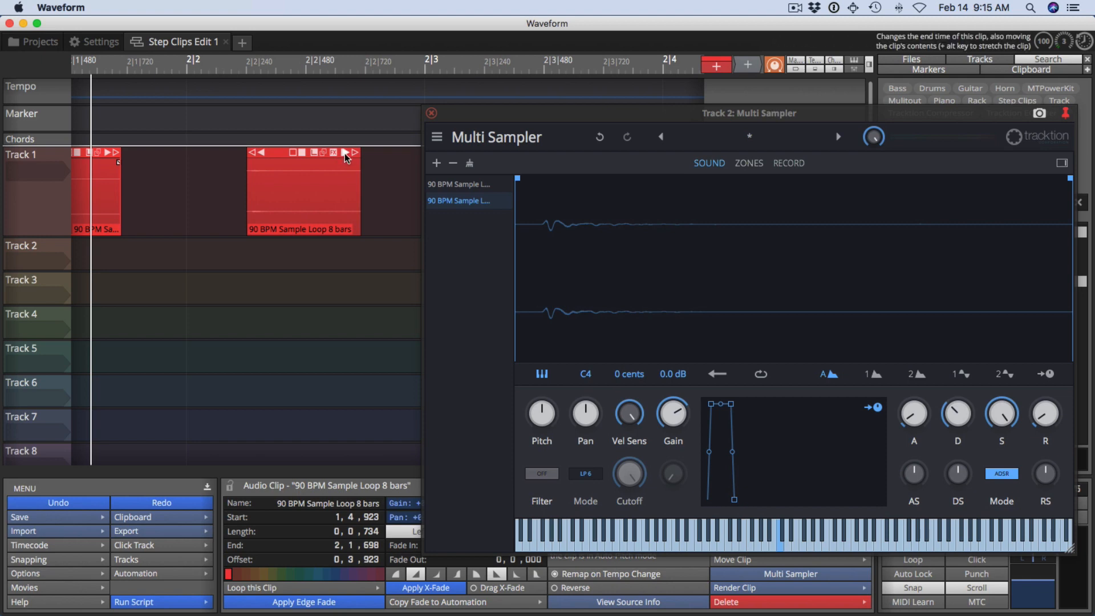
- Render the third Track 1 slice, at 2|2|240, into Multi Sampler as another sound layer
click(344, 152)
scroll(351, 162, up, 5)
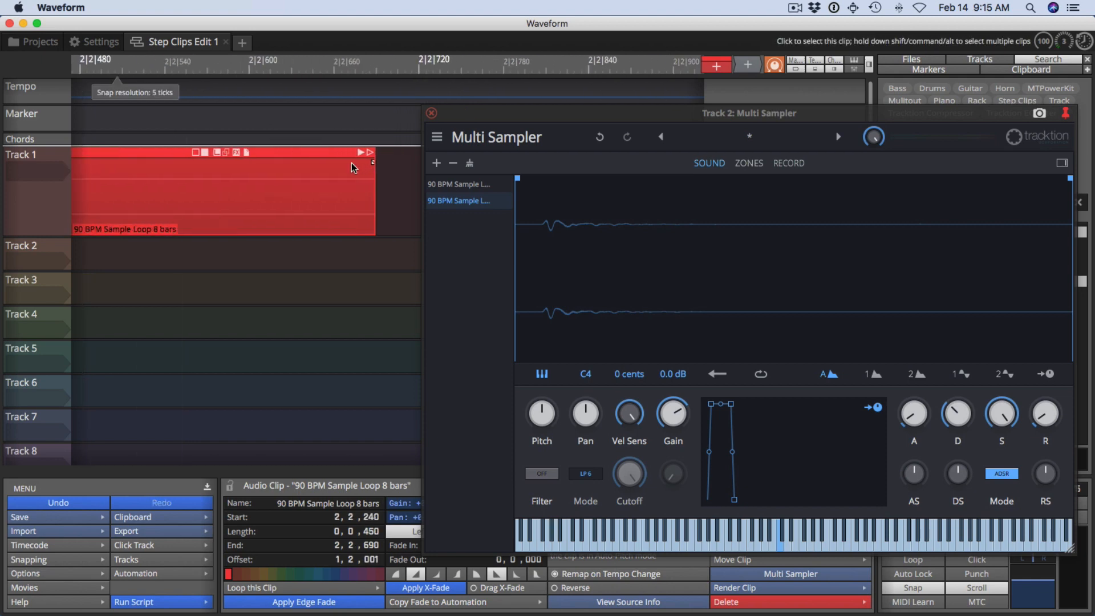
drag(245, 153, 460, 243)
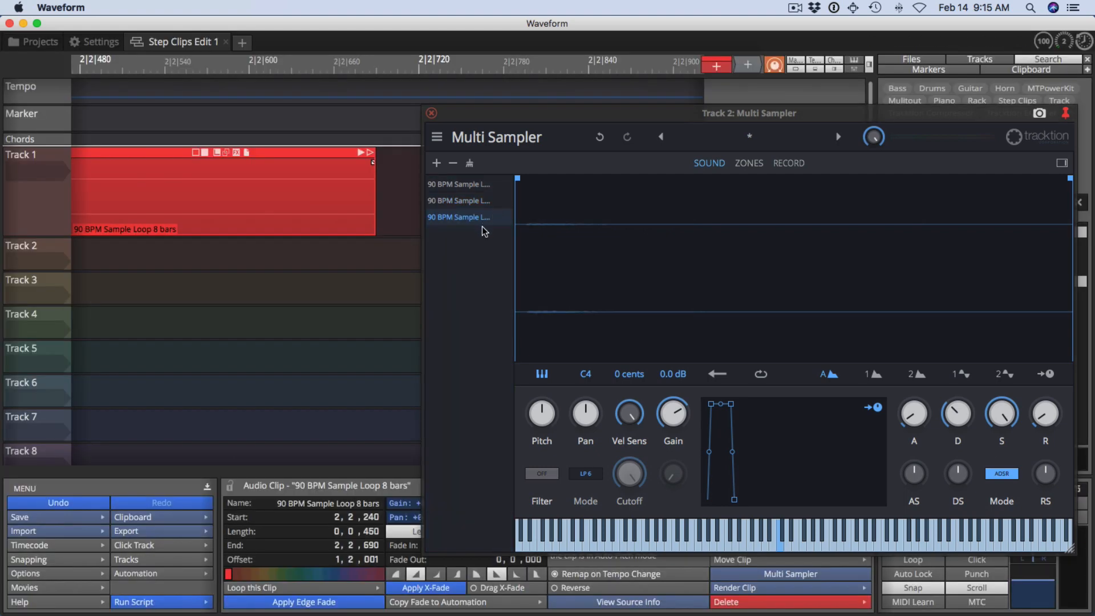
- Show Multi Sampler's key zones and raise the lowest key of the third sample's zone to D0
click(561, 126)
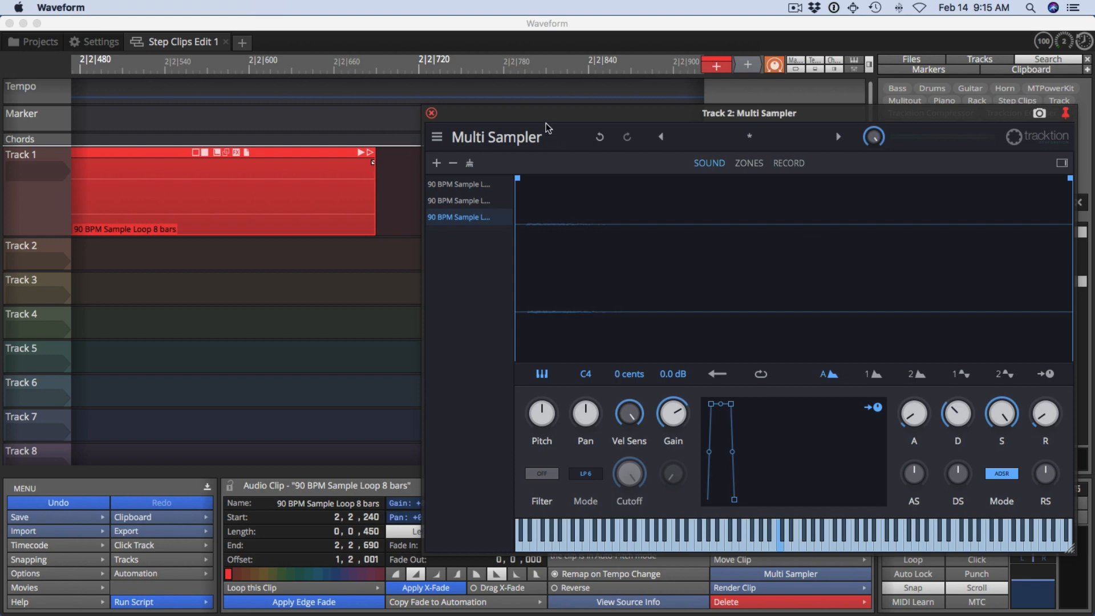
drag(547, 126, 304, 110)
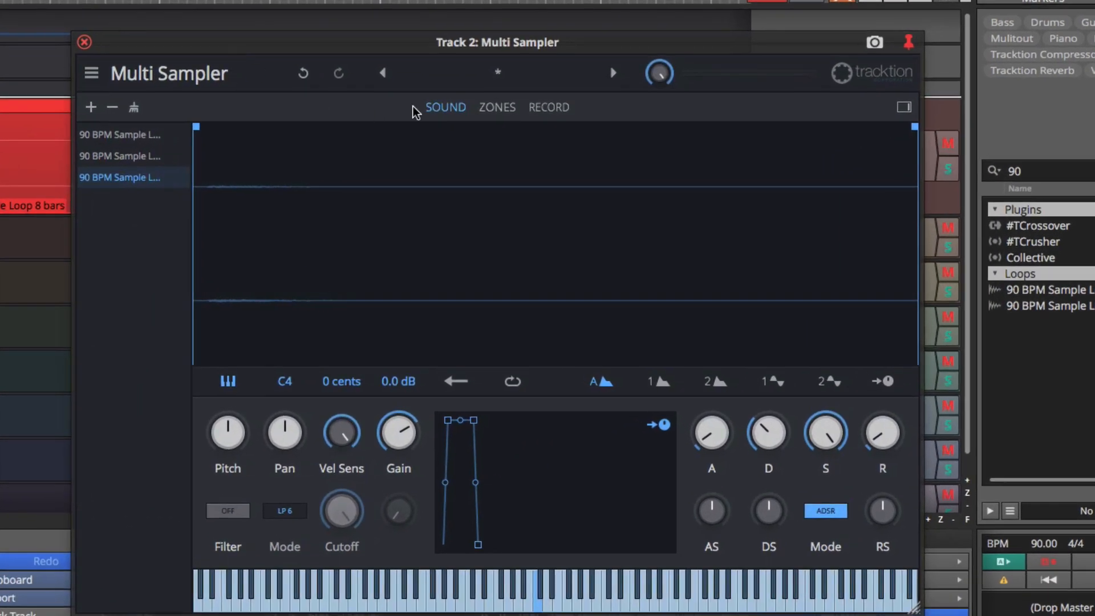
click(499, 109)
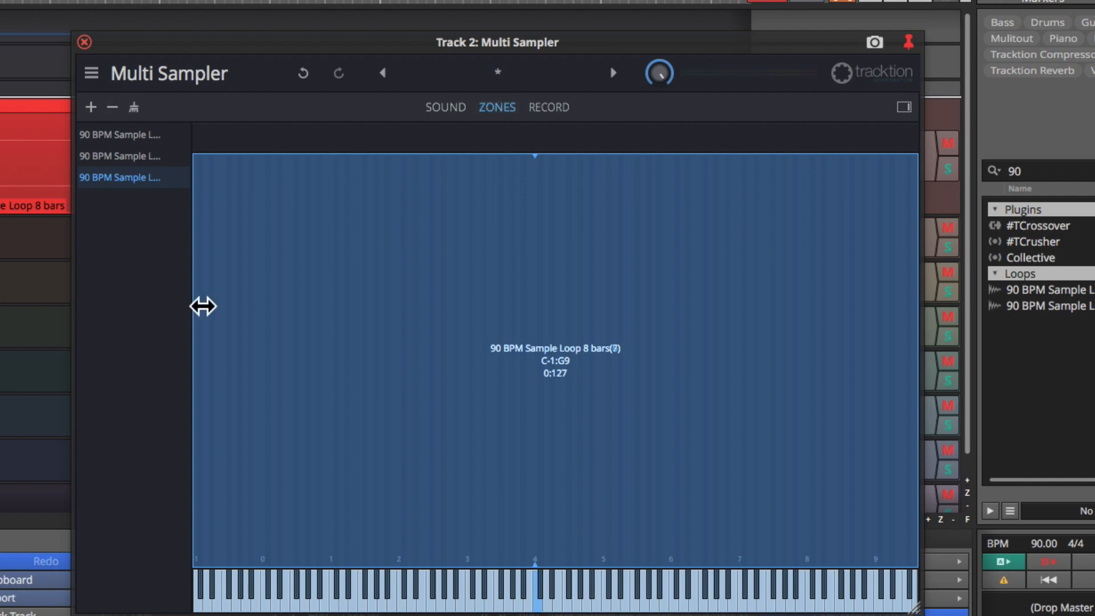
drag(203, 306, 284, 297)
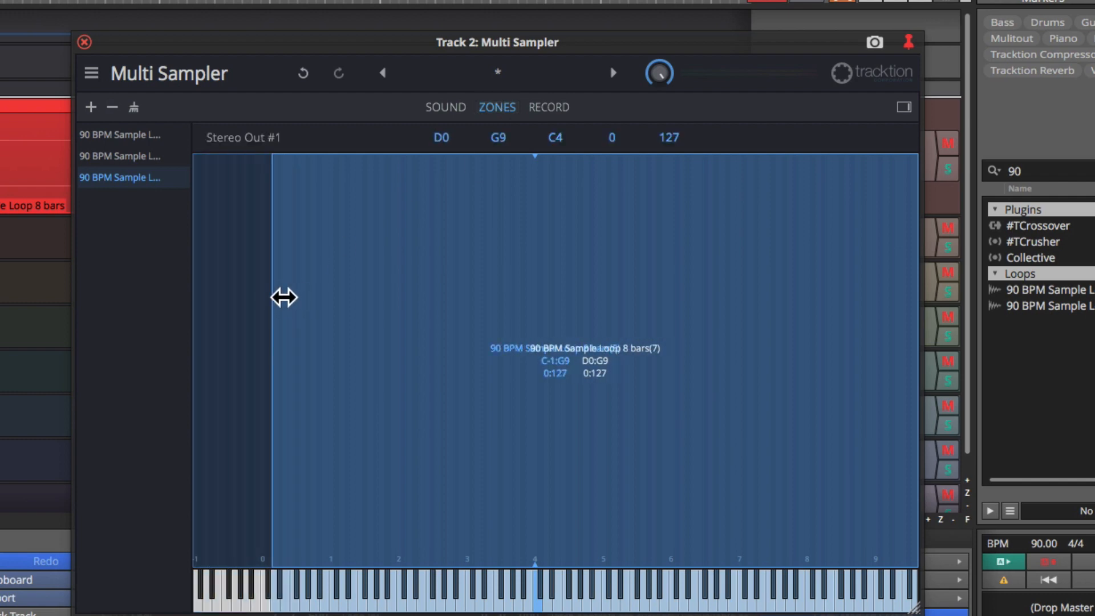
- Assign the Kick quick zone to the first sample and the Snare quick zone to the second
click(94, 137)
right_click(95, 139)
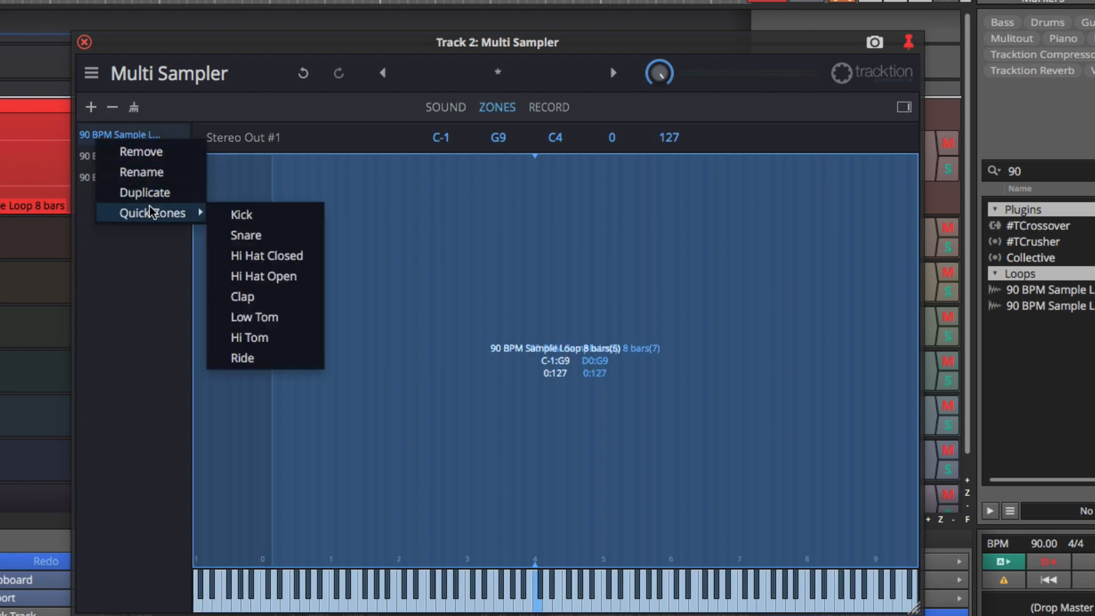
click(242, 215)
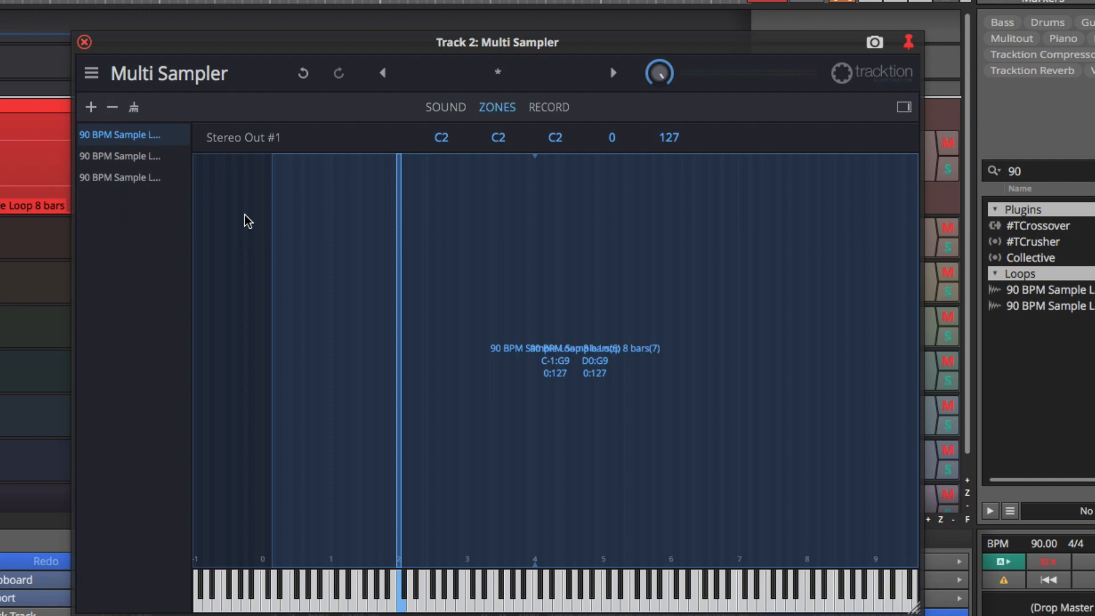
right_click(126, 160)
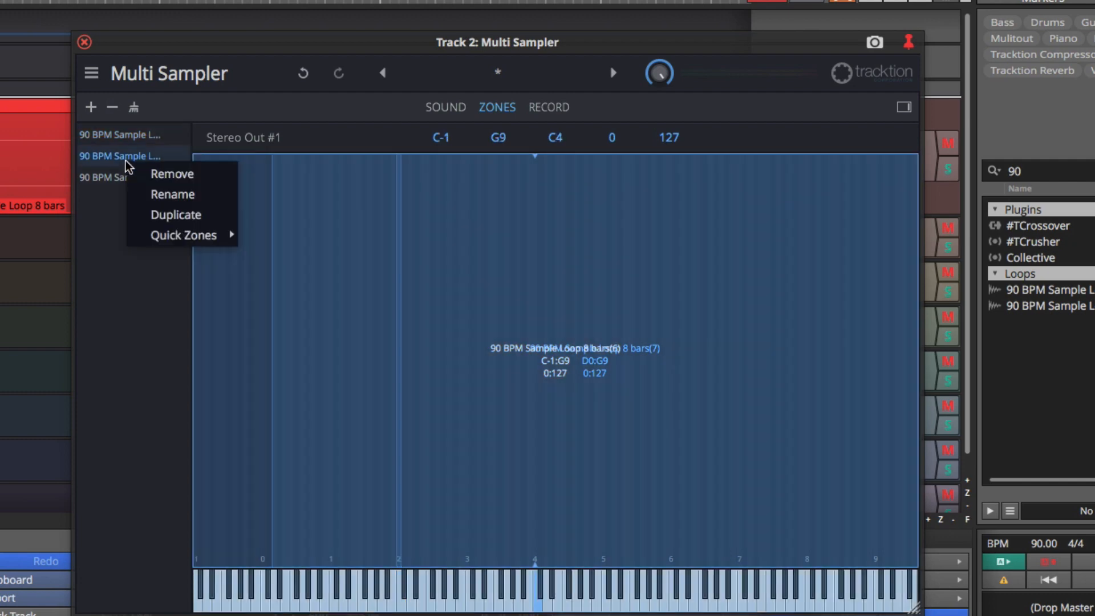
mouse_move(190, 237)
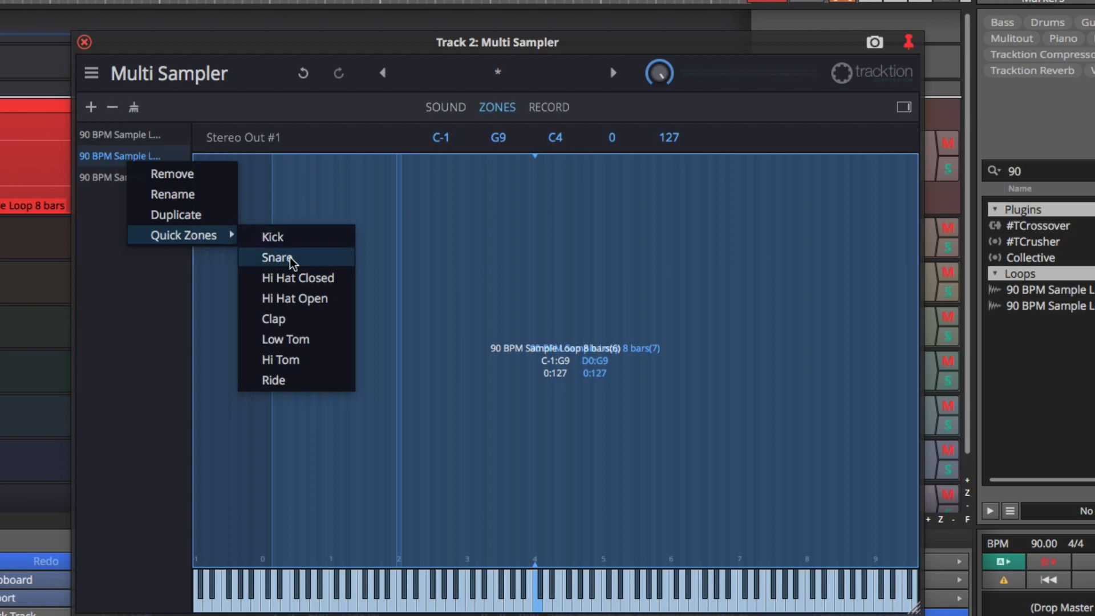
click(257, 255)
- Assign the Hi Hat Closed quick zone to the third sample and close the Multi Sampler window
right_click(131, 180)
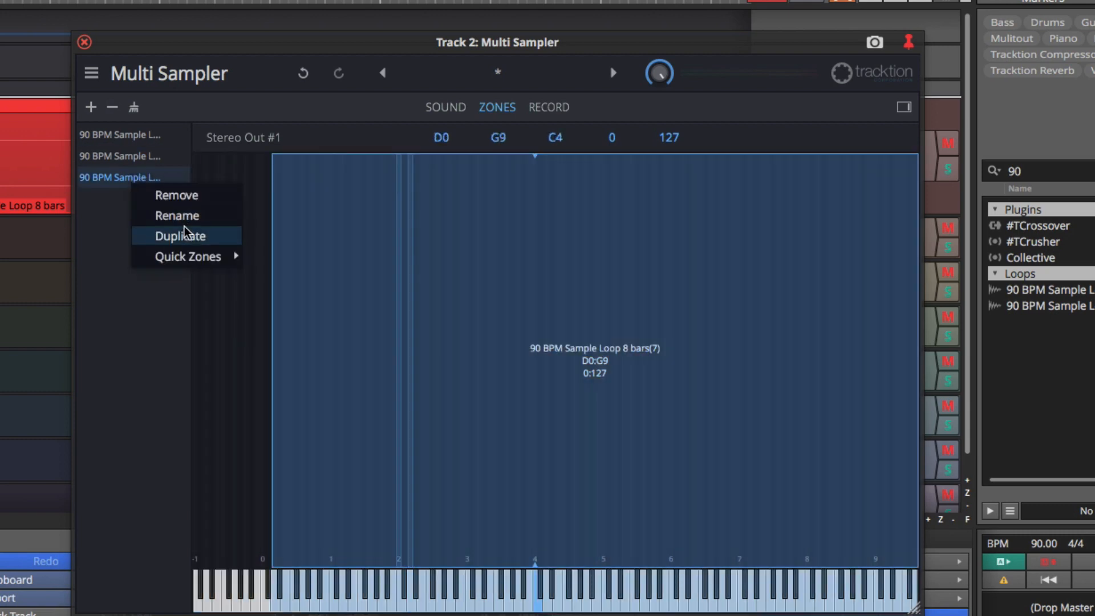
mouse_move(190, 257)
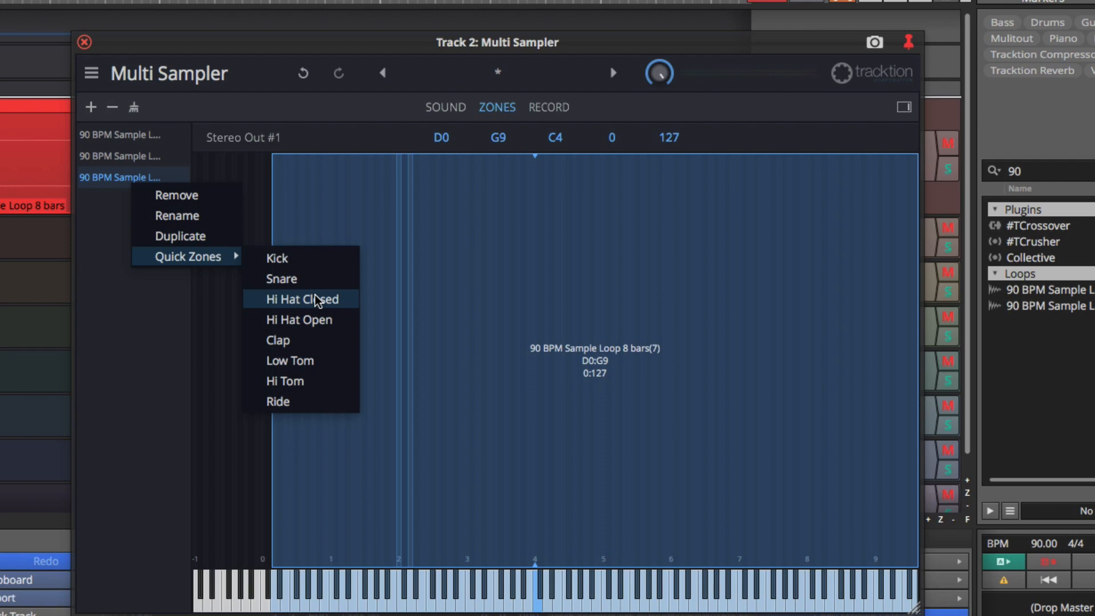
click(317, 300)
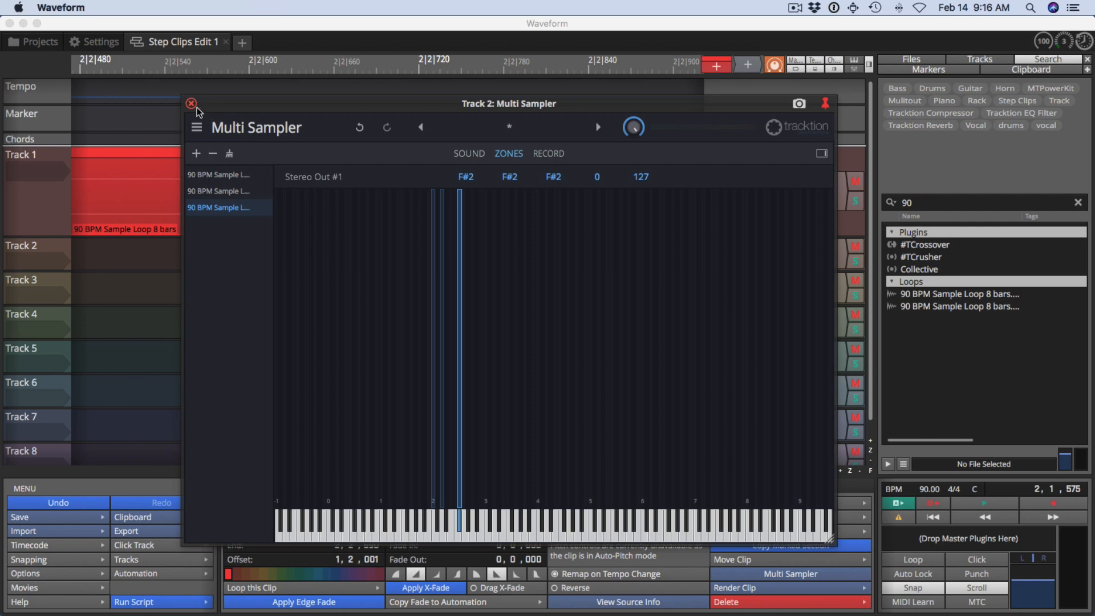
click(191, 103)
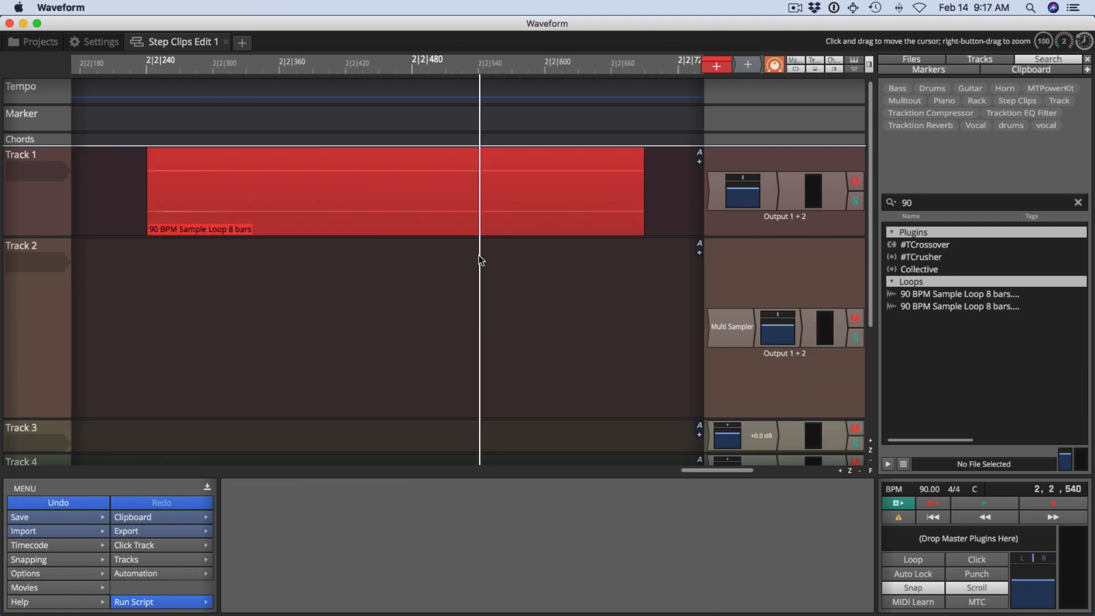
- Insert a new step clip on Track 2 at the start of bar 1
key(Home)
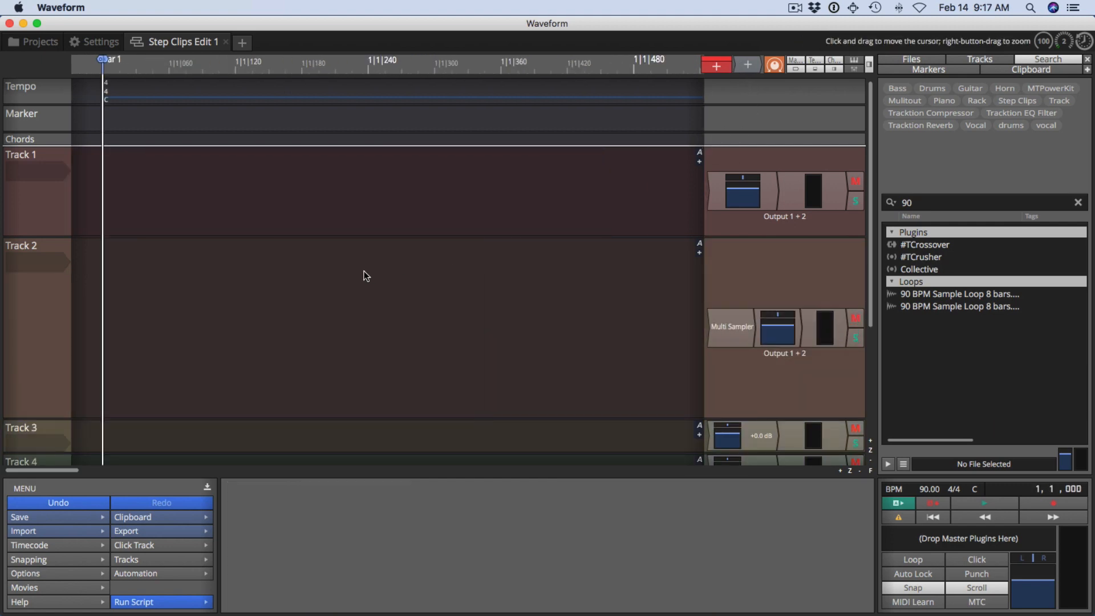
key(Down)
key(Down)
key(Down)
key(Down)
key(Down)
key(Down)
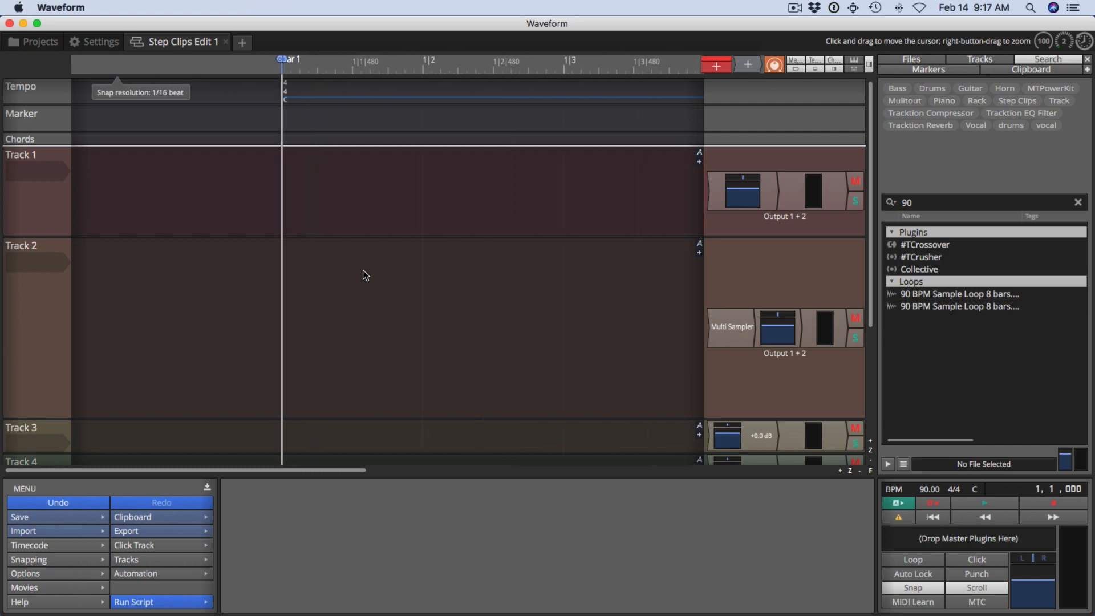
key(Down)
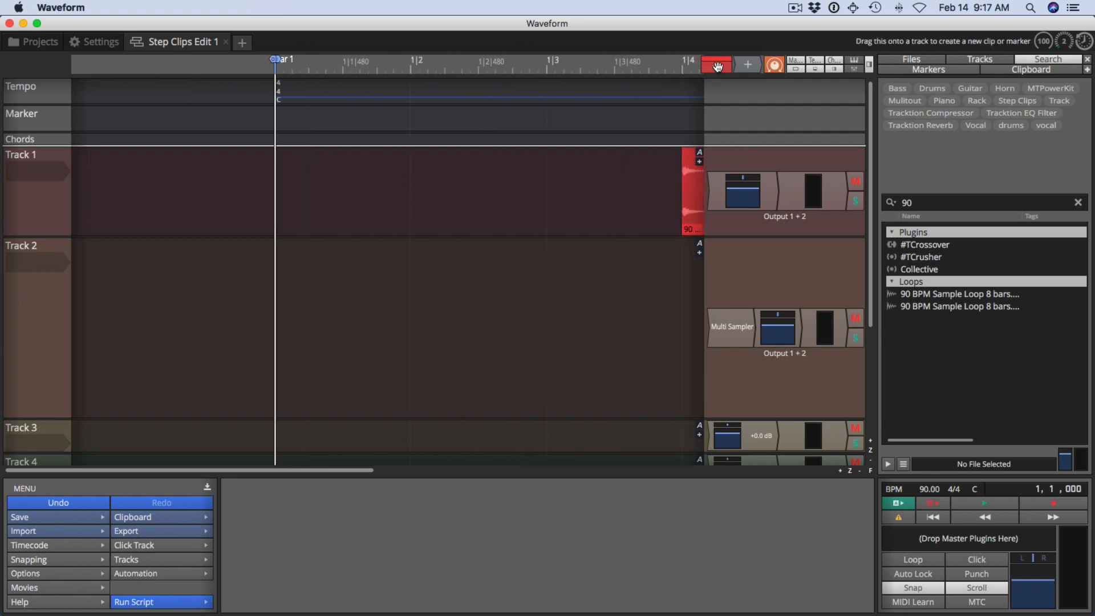
drag(717, 66, 263, 280)
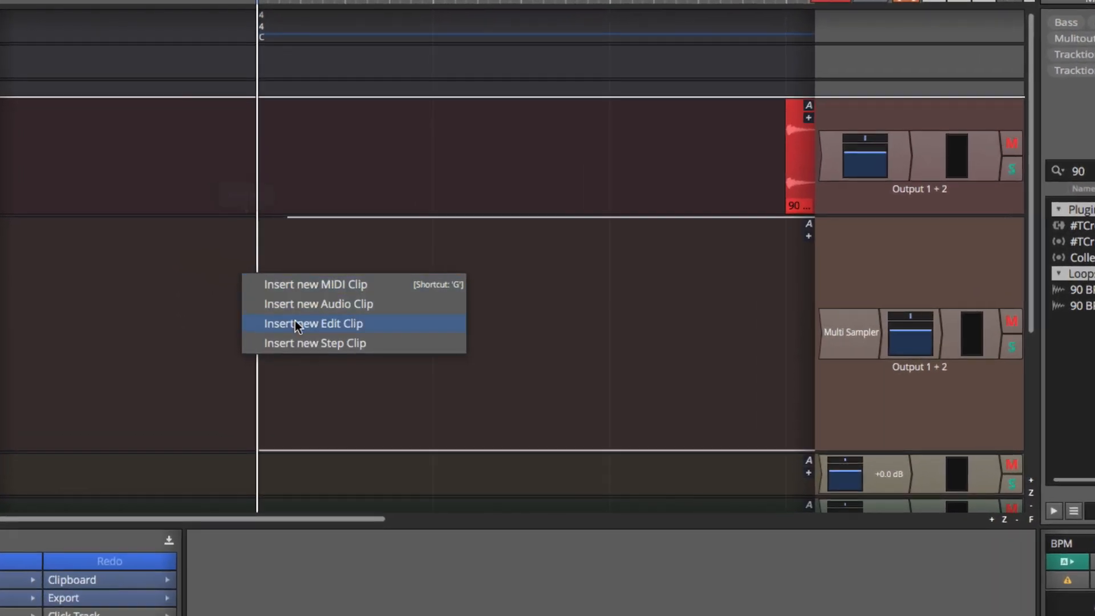
click(296, 343)
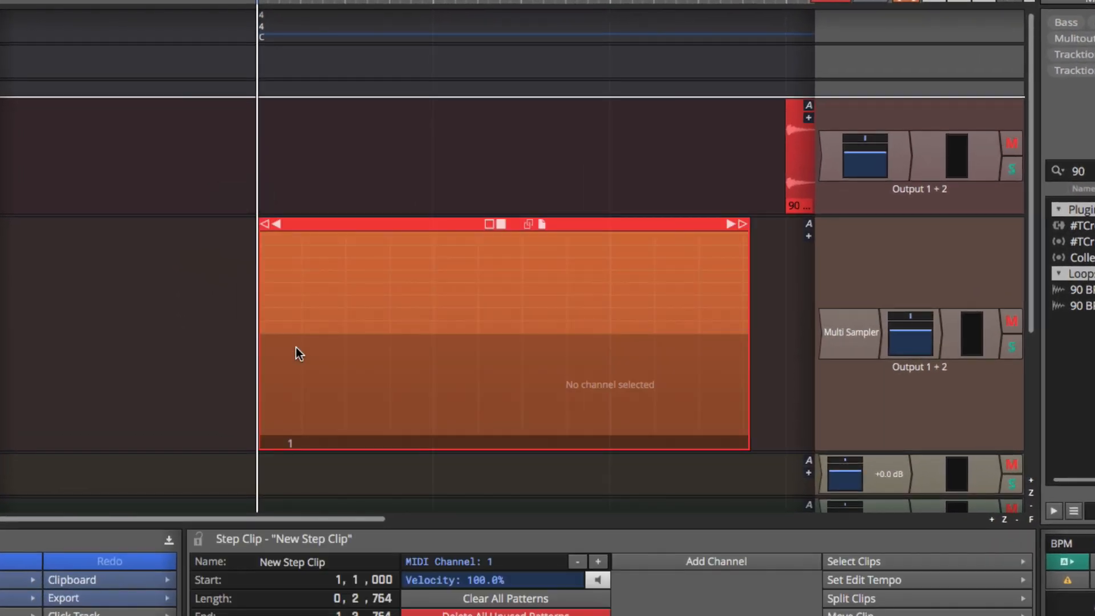
- Activate Bass Drum 1 on steps 1, 3, 5, 7 and 9 of the step clip
click(276, 238)
click(371, 232)
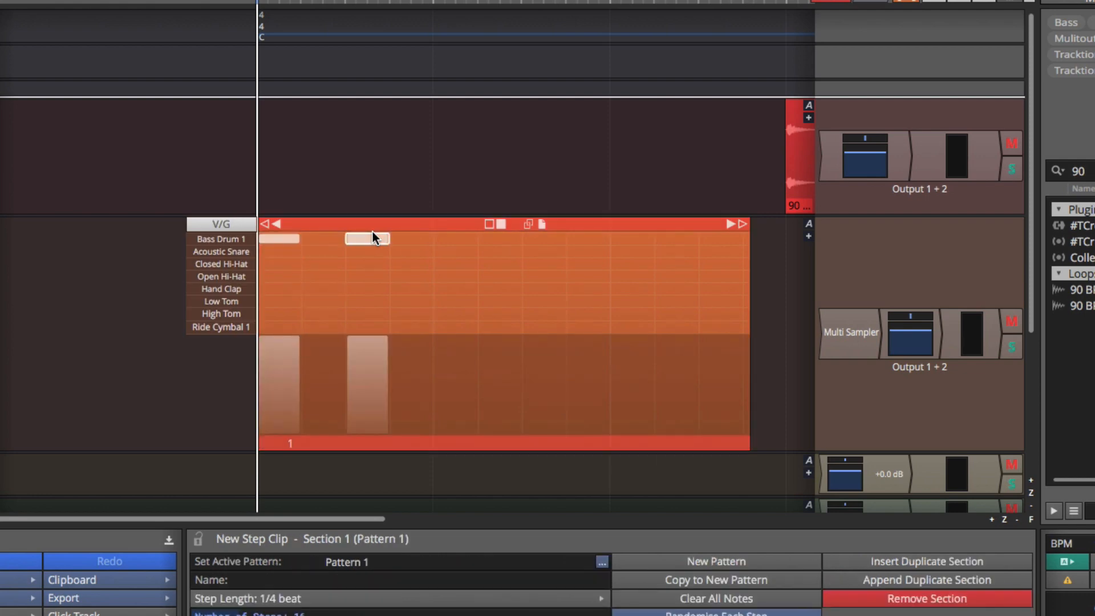
click(448, 237)
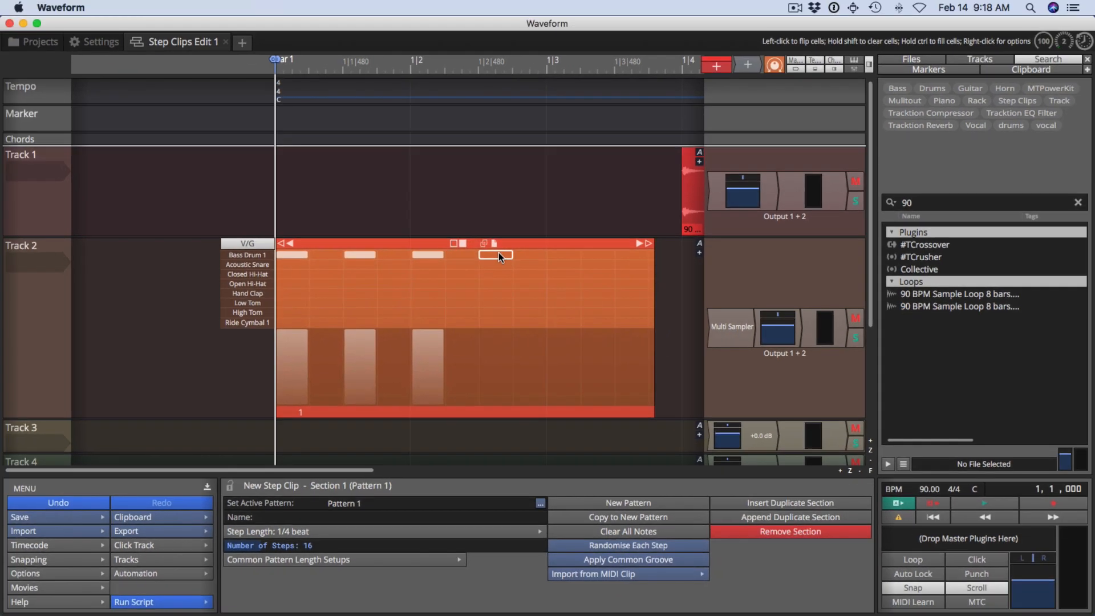
click(521, 248)
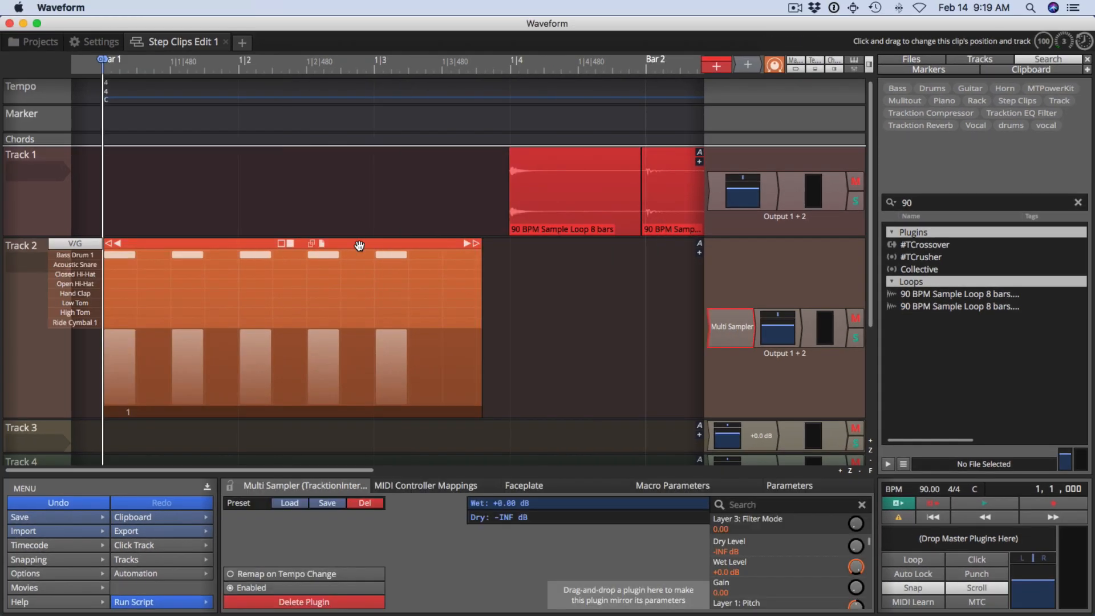
- Set the loop range to the length of the step clip and start looped playback
click(359, 245)
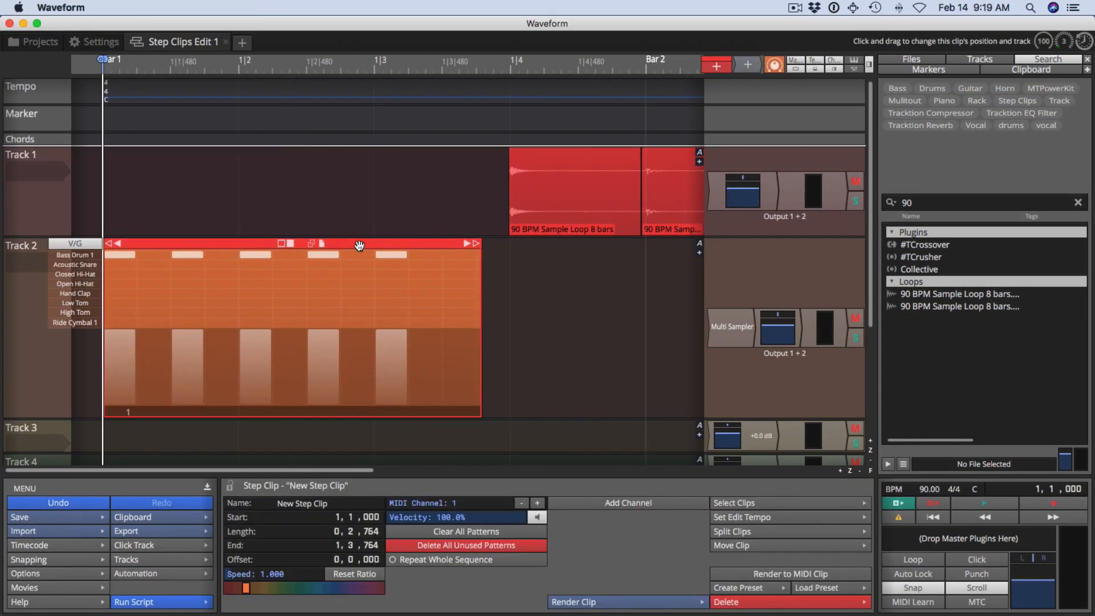
key(m)
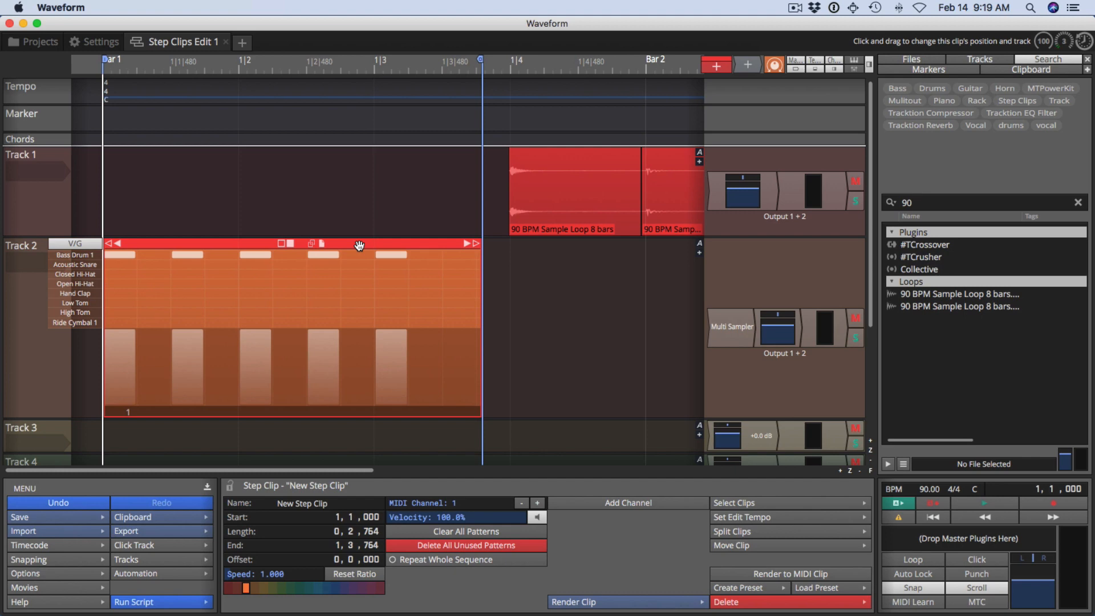
key(l)
key(space)
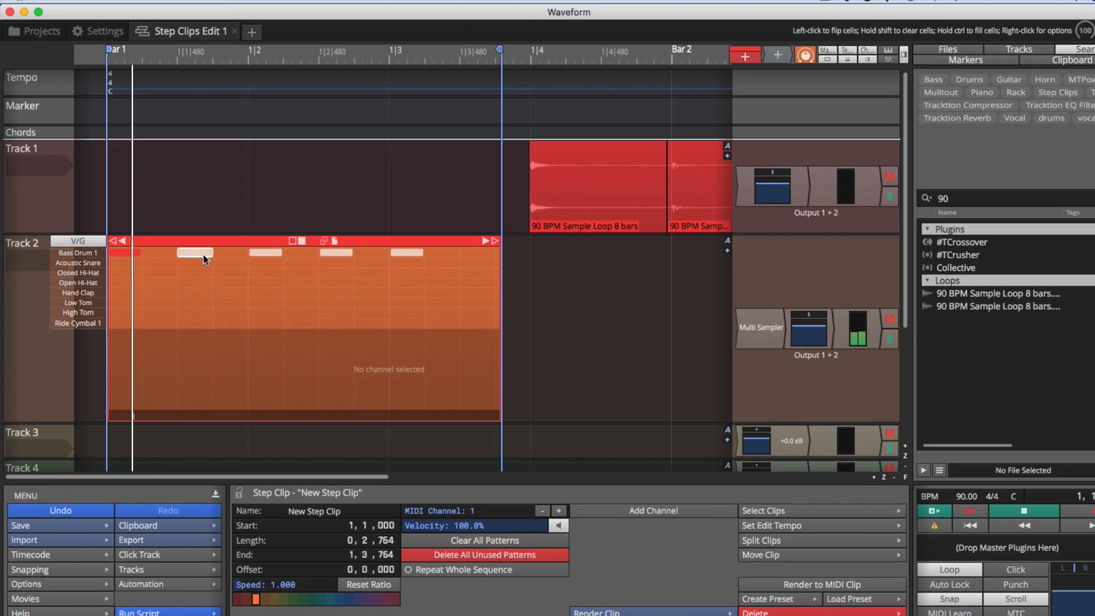
- Add Acoustic Snare hits on steps 3 and 6 and remove the Bass Drum 1 hit from step 3
click(193, 263)
click(193, 256)
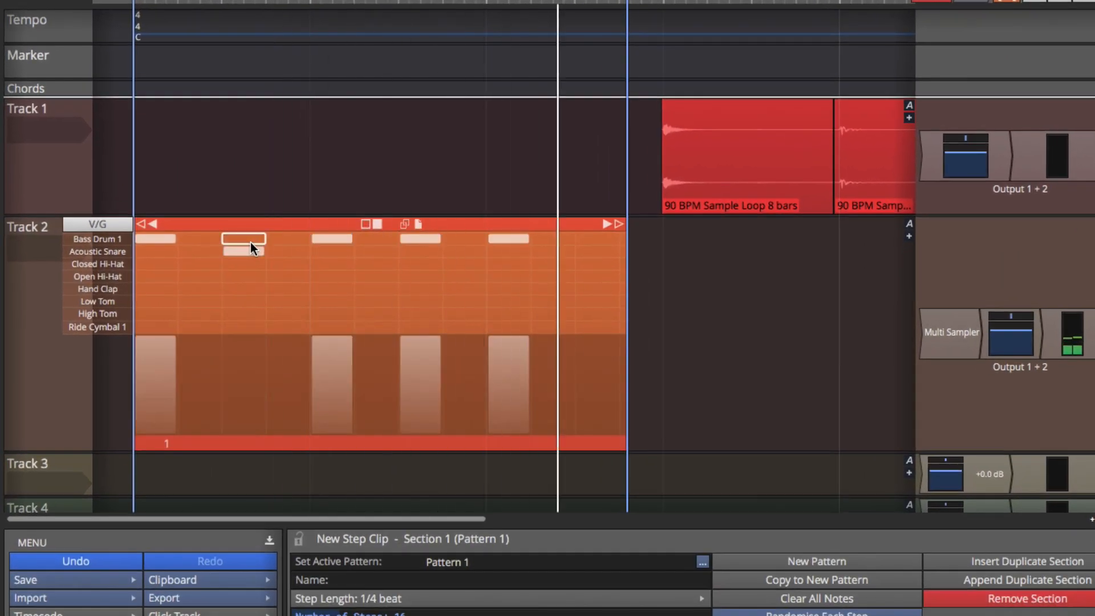
click(378, 254)
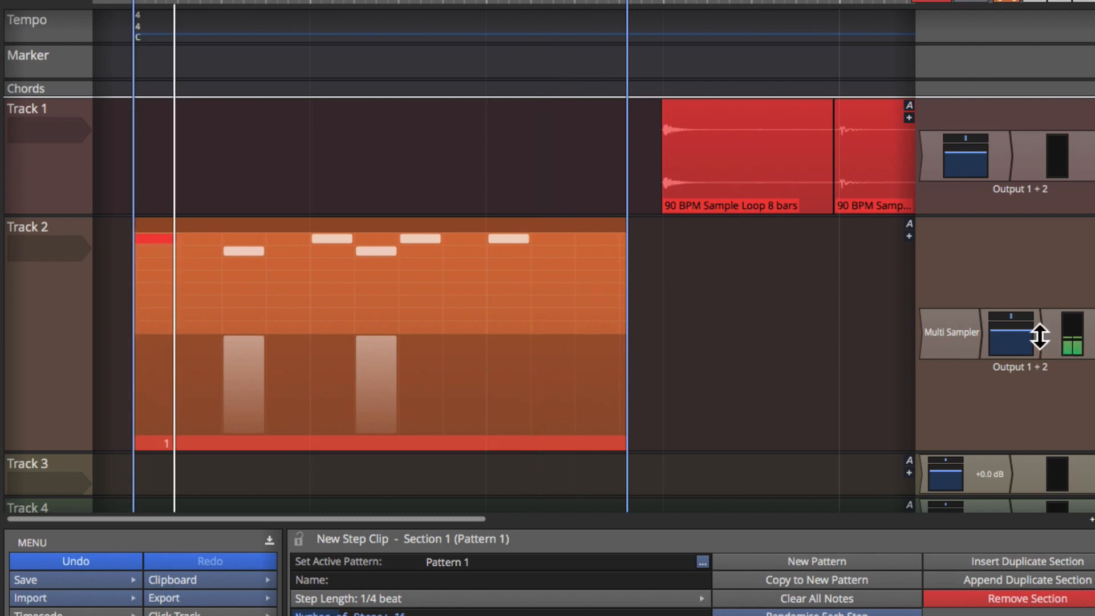
- Raise Track 2's volume and set the master volume to about +0.13 dB
drag(1039, 337, 1033, 310)
click(1091, 593)
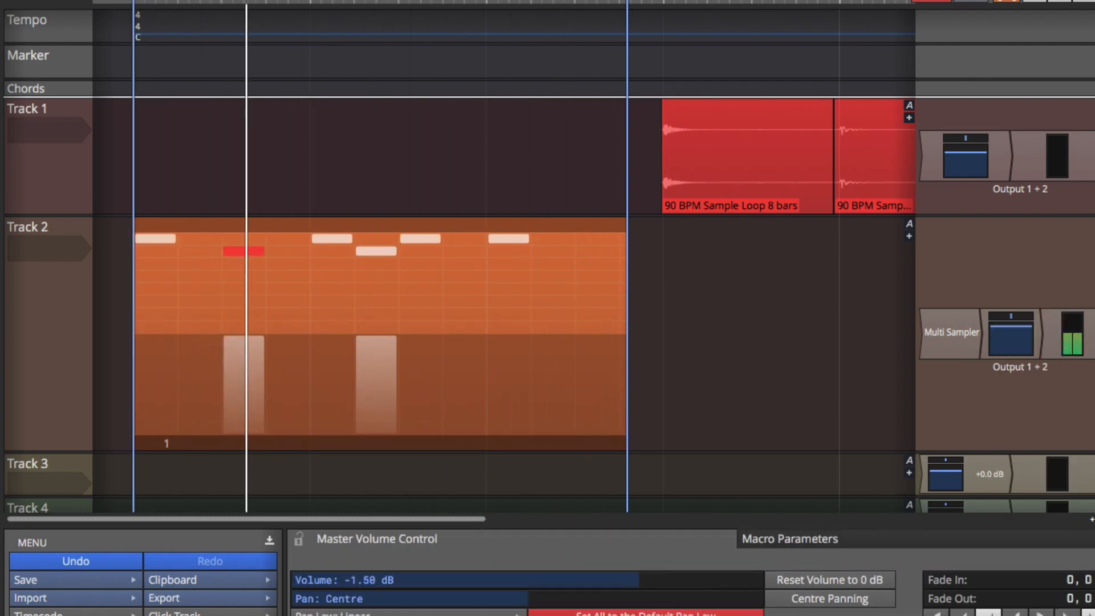
drag(1092, 593, 1092, 584)
- Hide the step clip's velocity display and fill the Closed Hi-Hat row on steps 1 to 11
mouse_move(168, 313)
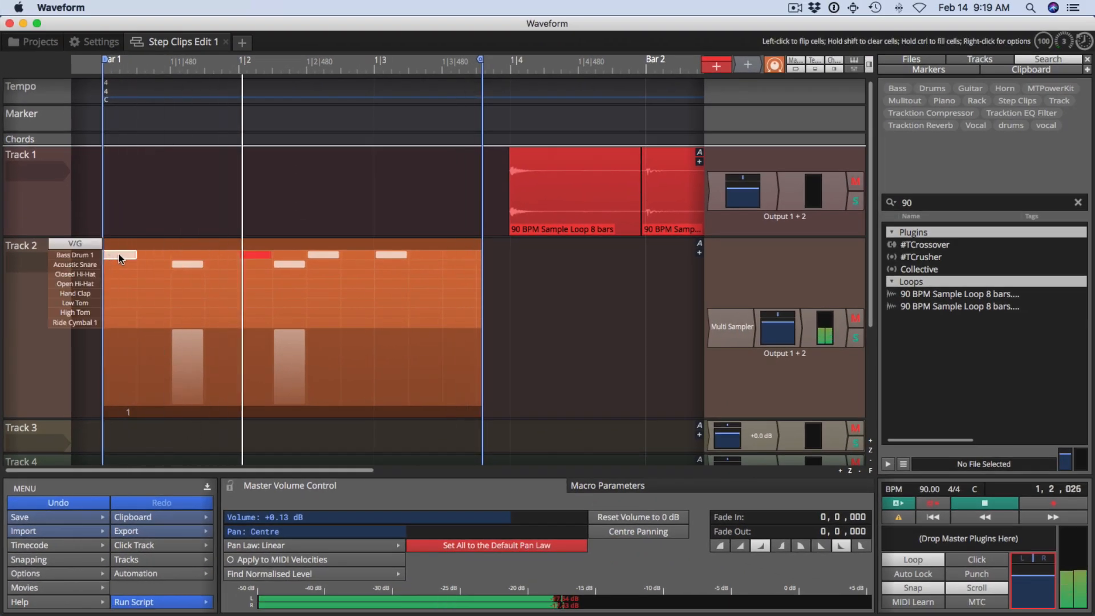
click(91, 244)
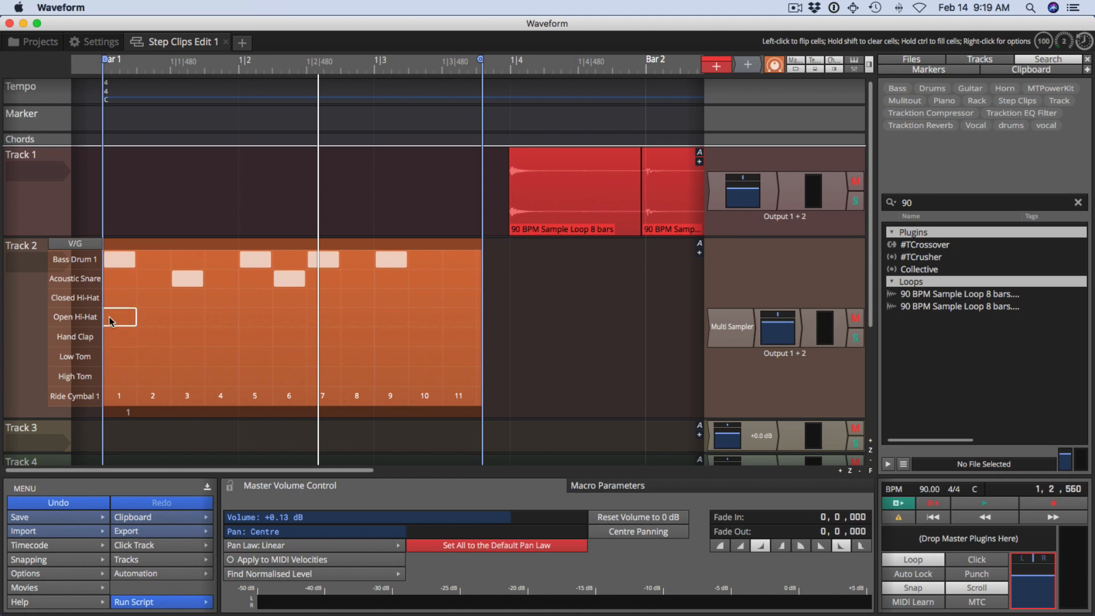
drag(111, 303, 410, 299)
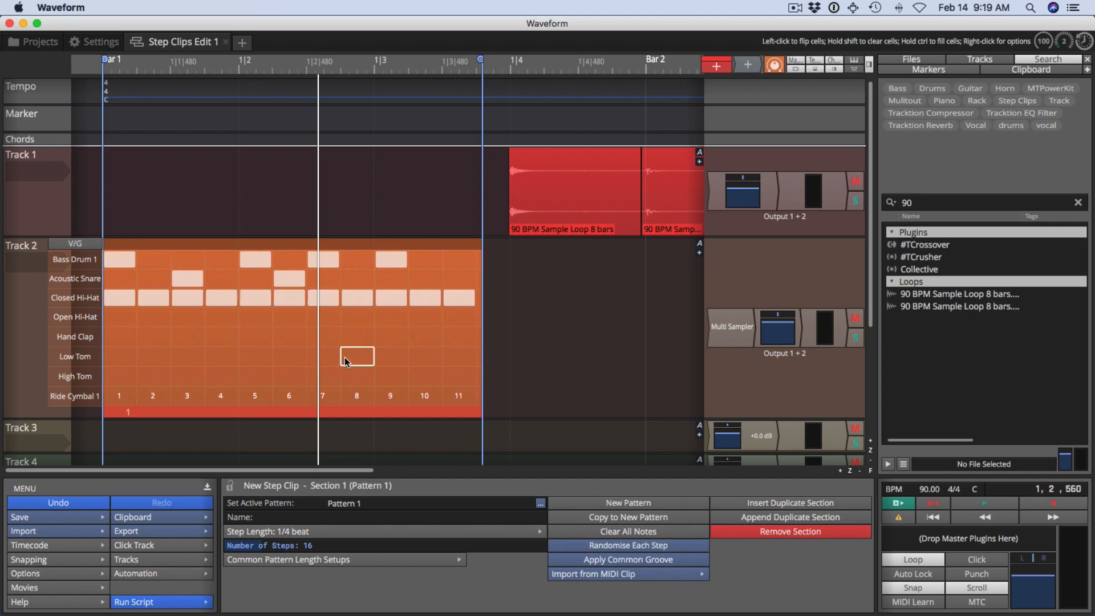
- During looped playback, remove the Closed Hi-Hat hits on steps 3 and 6 and add an Acoustic Snare hit on step 11
key(space)
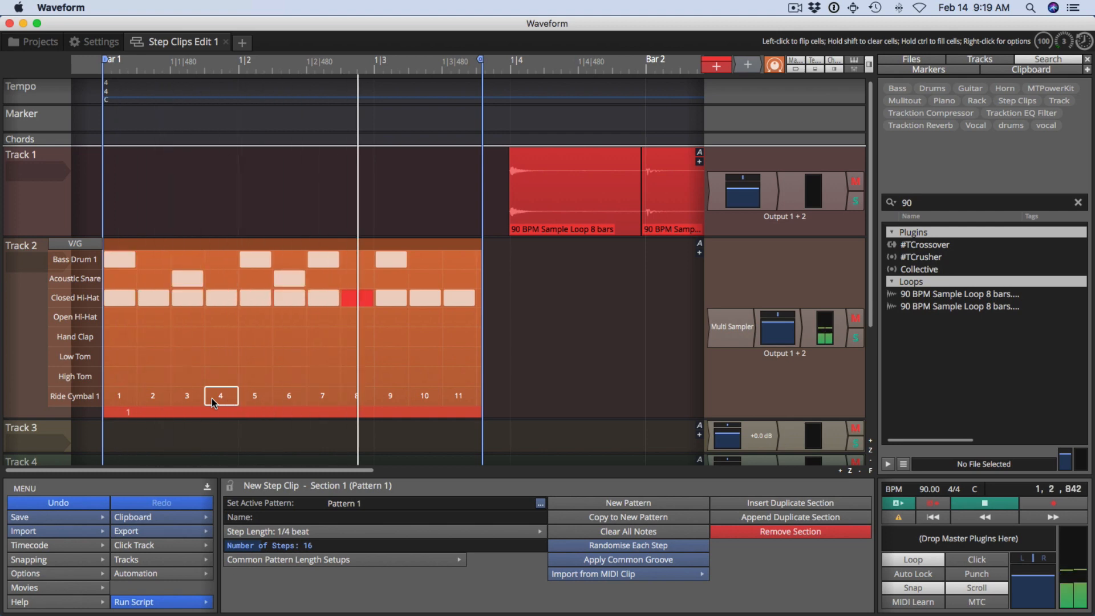
click(289, 296)
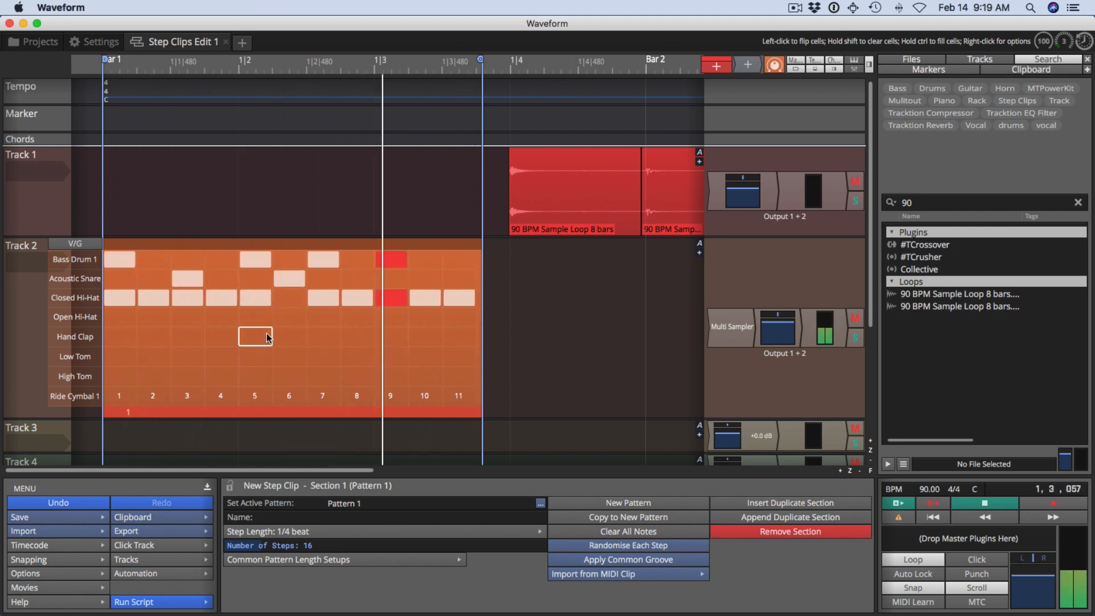
click(196, 305)
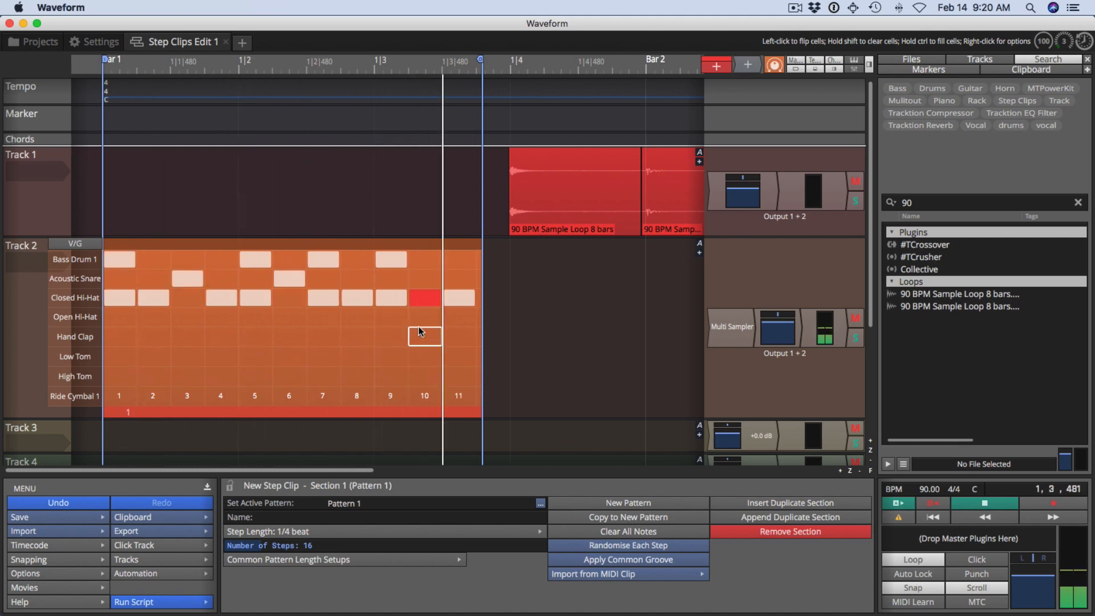
click(459, 279)
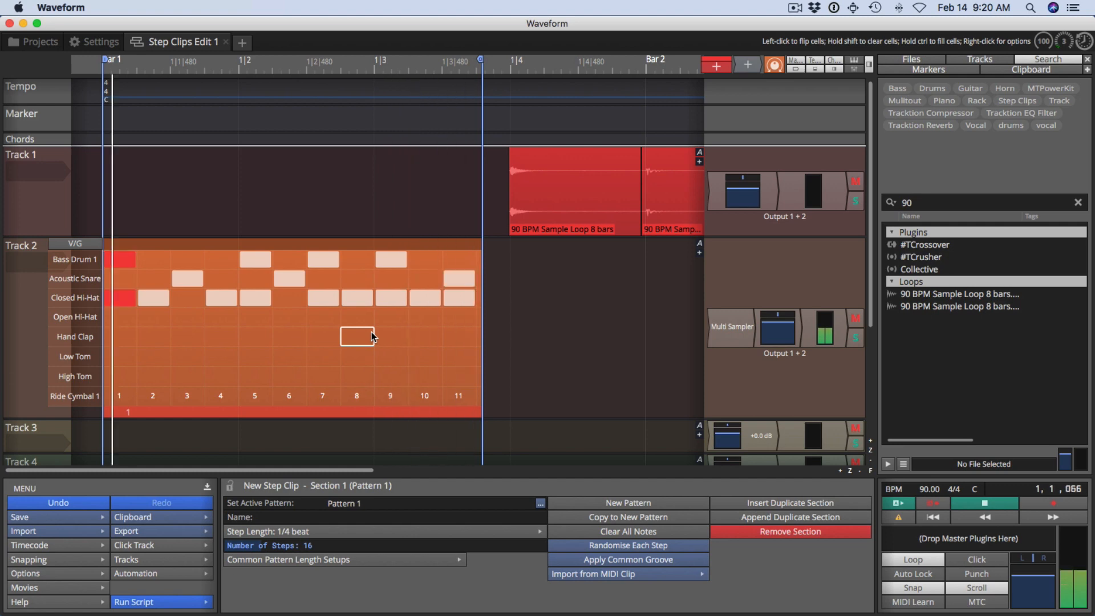
key(space)
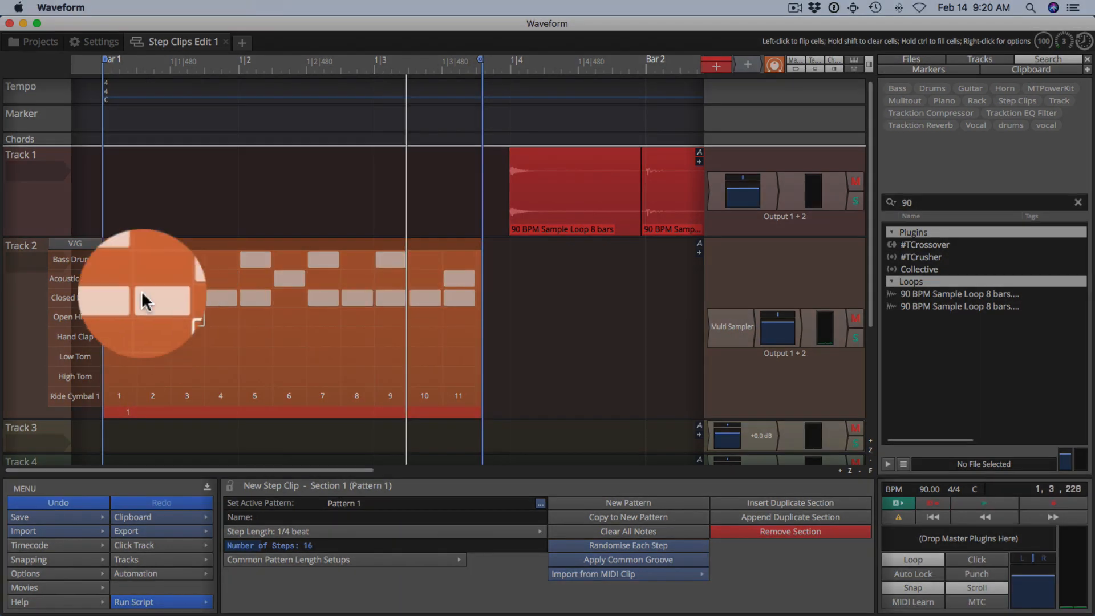
- Display the Closed Hi-Hat channel's velocities and lower them unevenly across its steps, with step 11 at about 71%
click(76, 241)
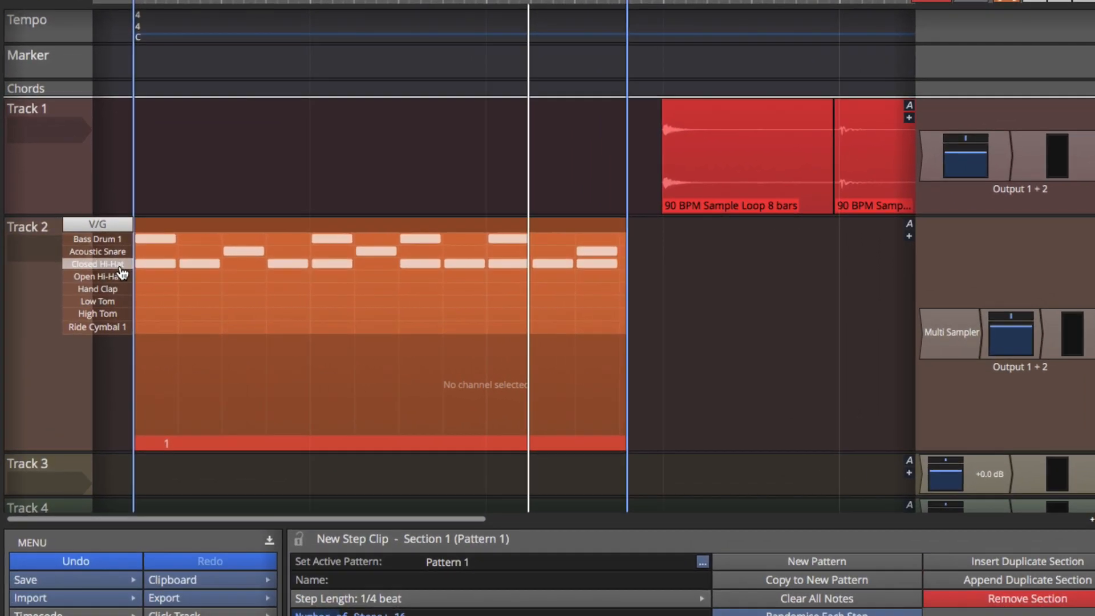
click(101, 271)
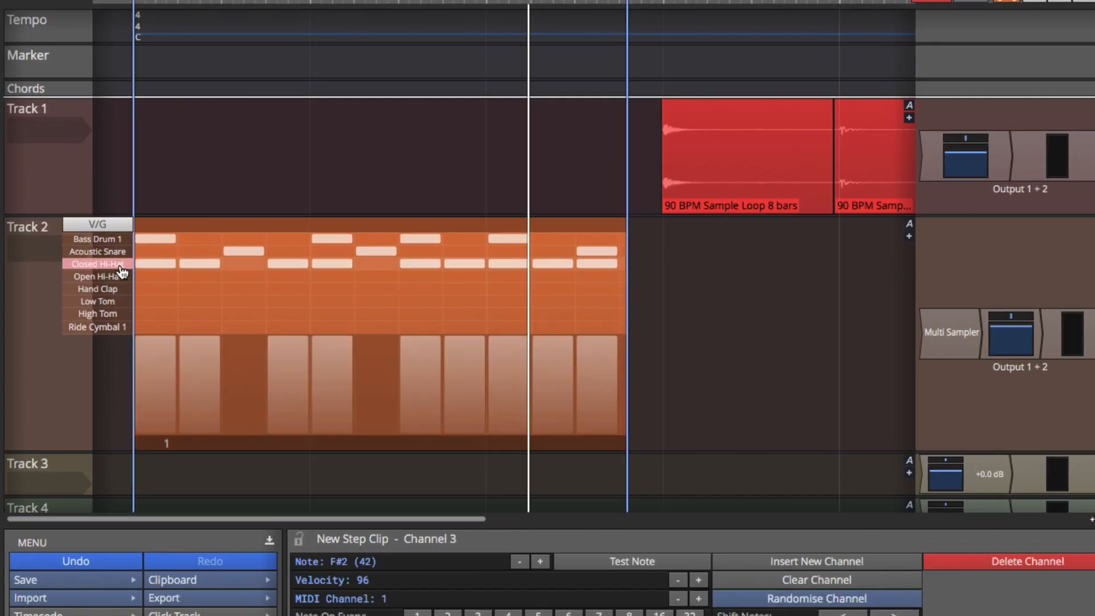
drag(175, 369, 612, 371)
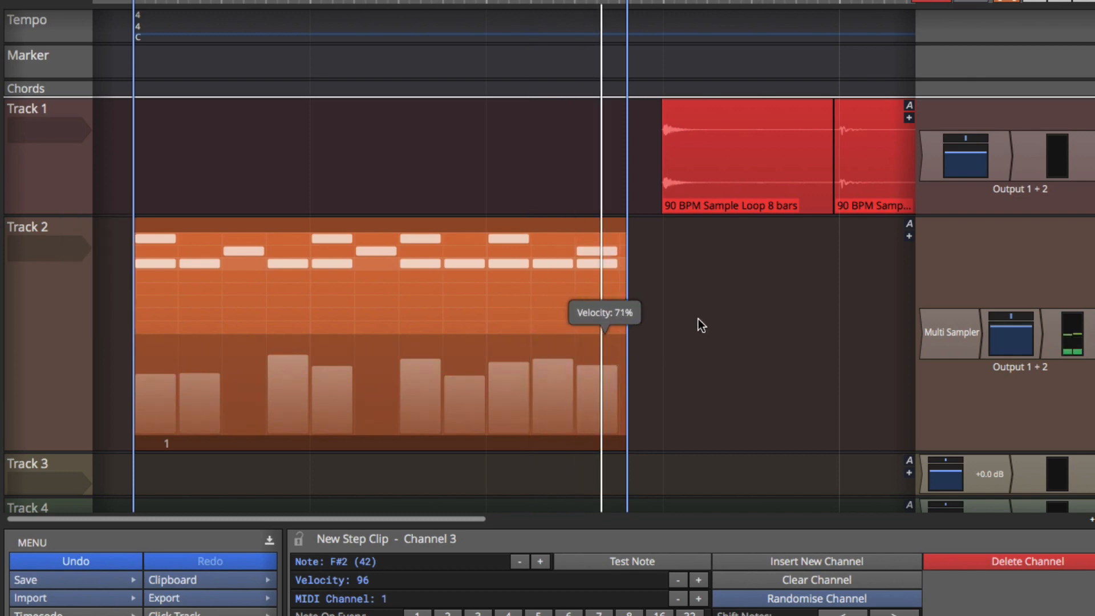